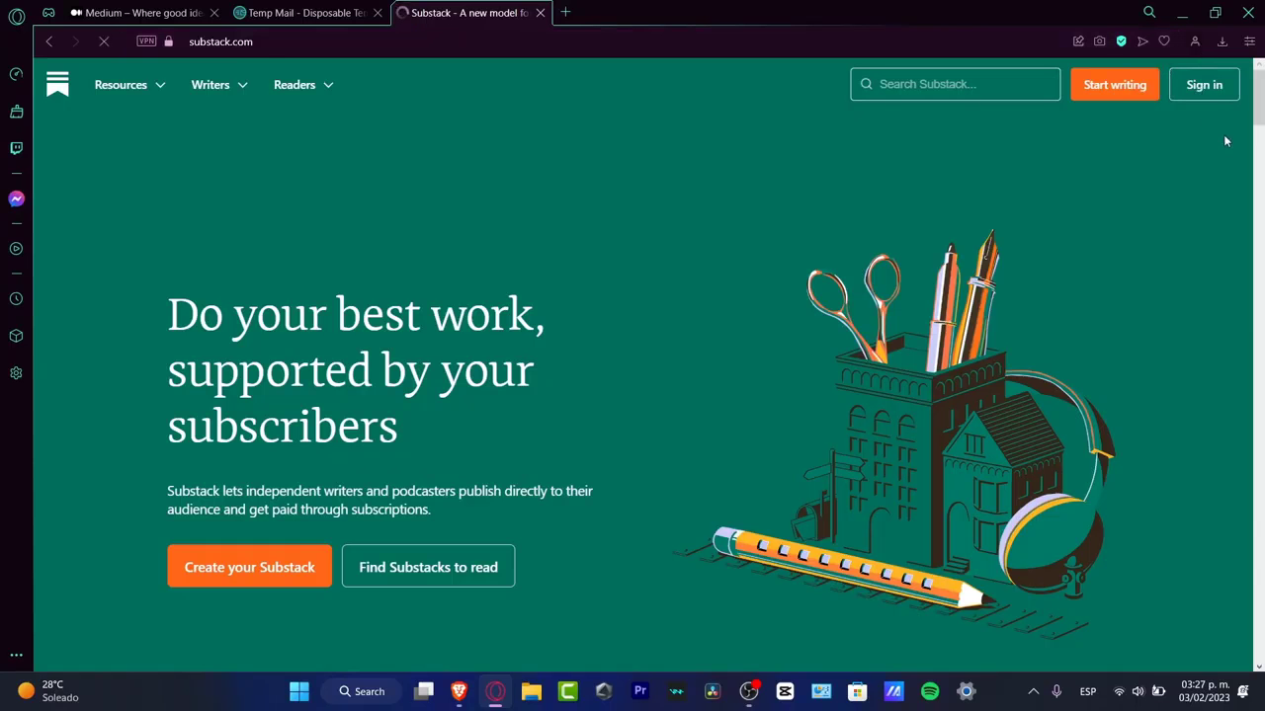
Step: Go from the Substack sign-in page to sign-up and start the new reader setup
left_click(1198, 86)
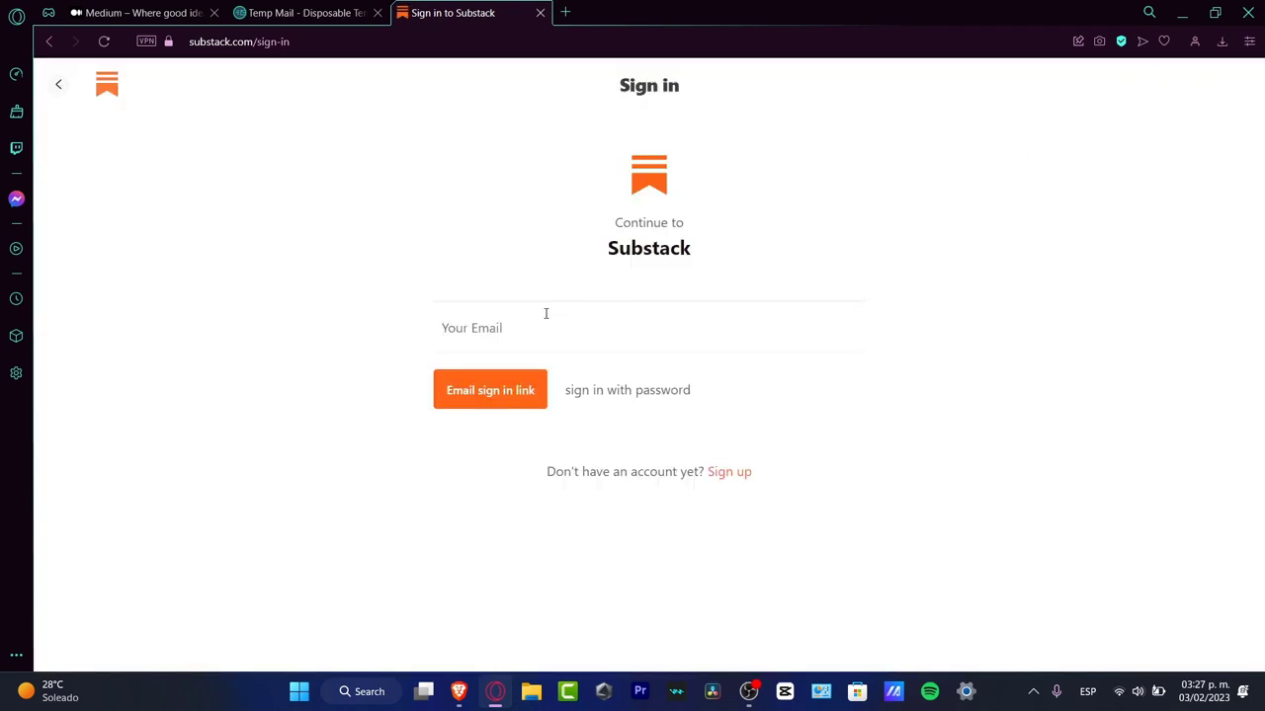
left_click_drag(555, 471, 704, 493)
left_click(729, 479)
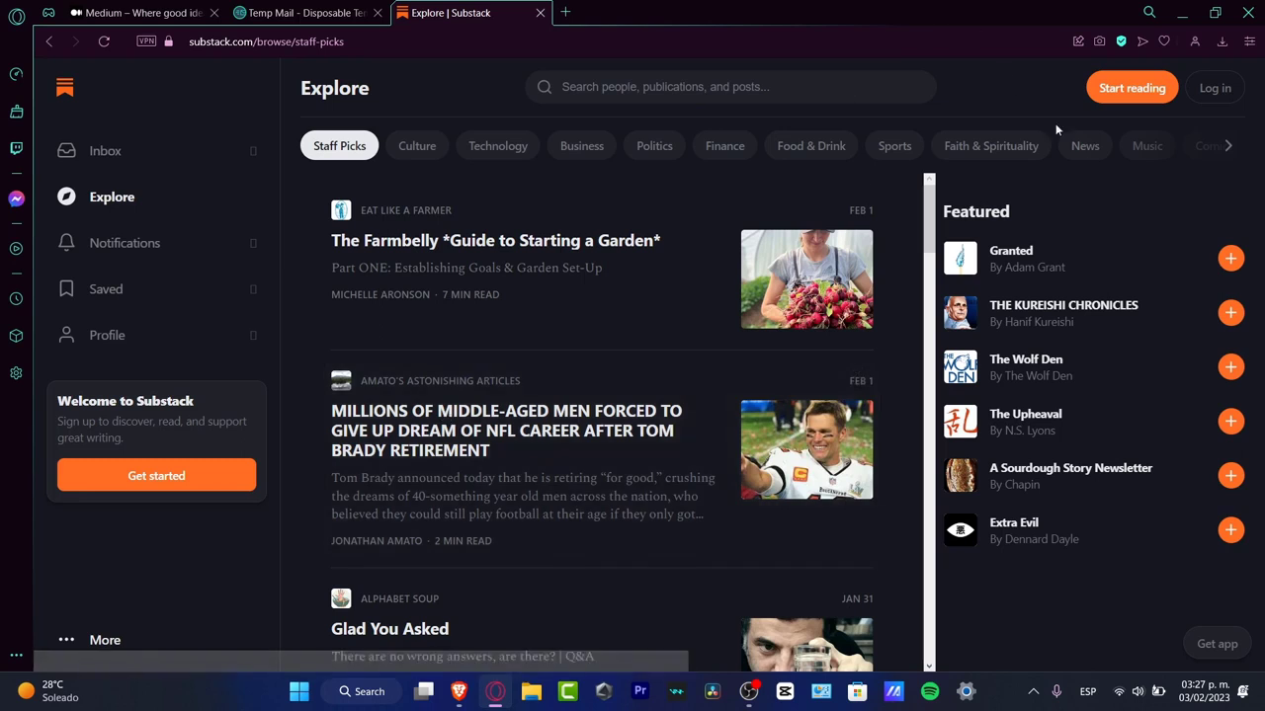
left_click(187, 480)
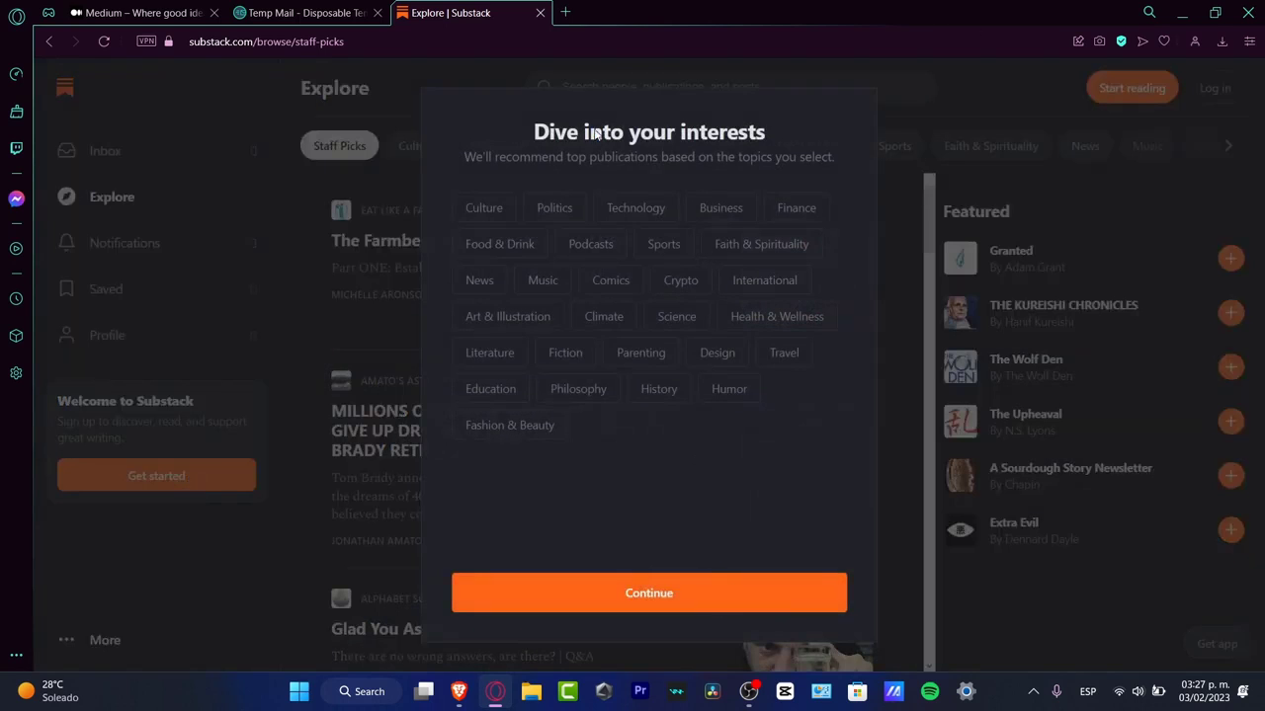
Step: Choose News, Literature, Education and Philosophy as interests and continue
left_click_drag(586, 132, 809, 133)
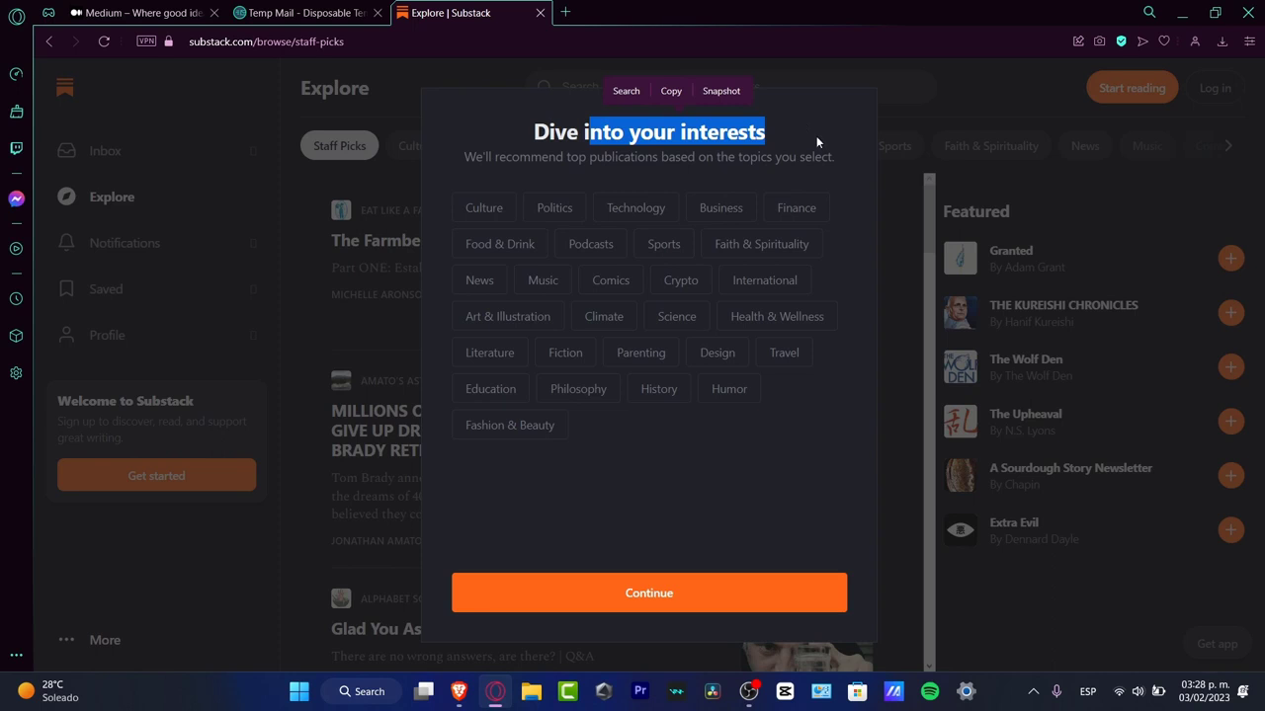
left_click(788, 475)
left_click(486, 284)
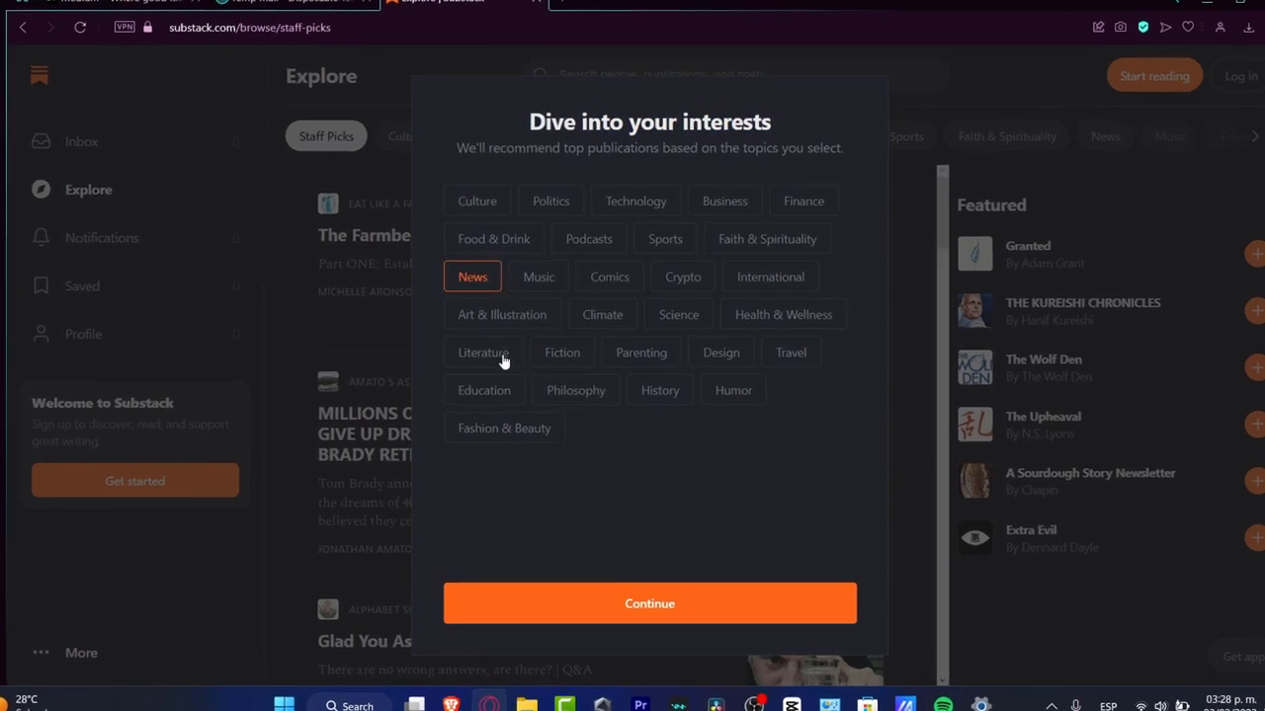
left_click(500, 356)
left_click(484, 391)
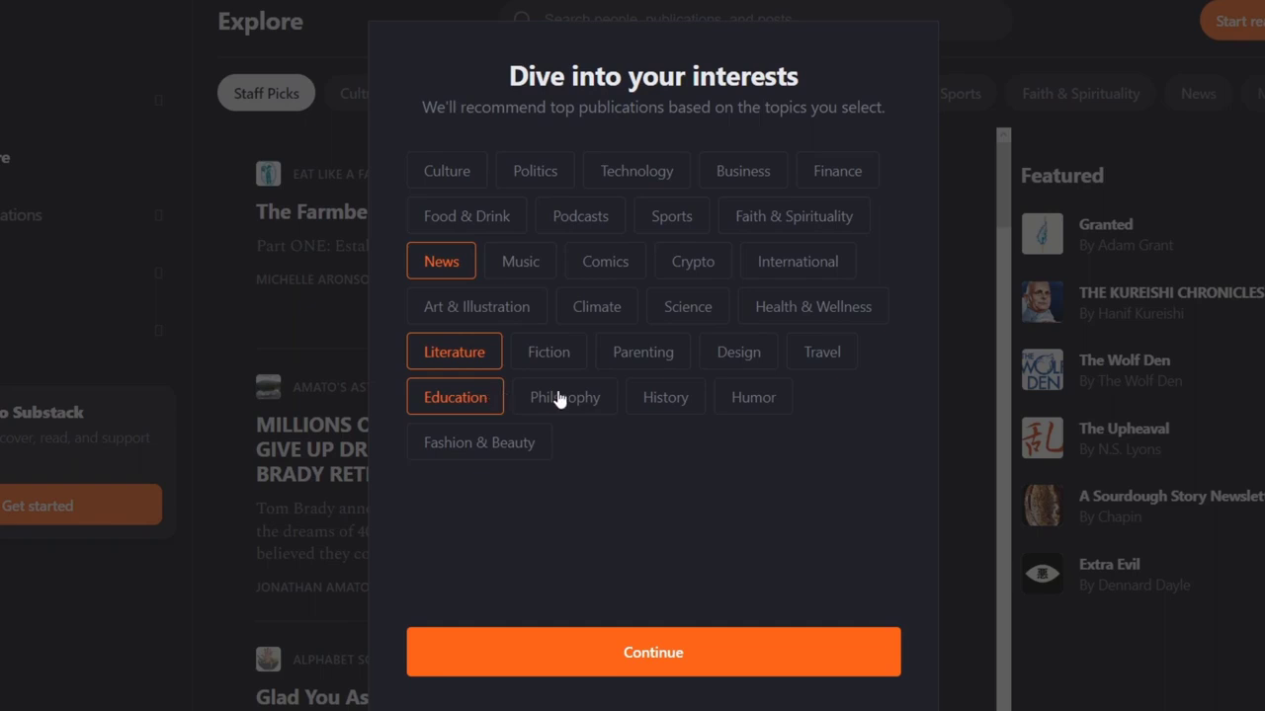
left_click(581, 395)
left_click(800, 675)
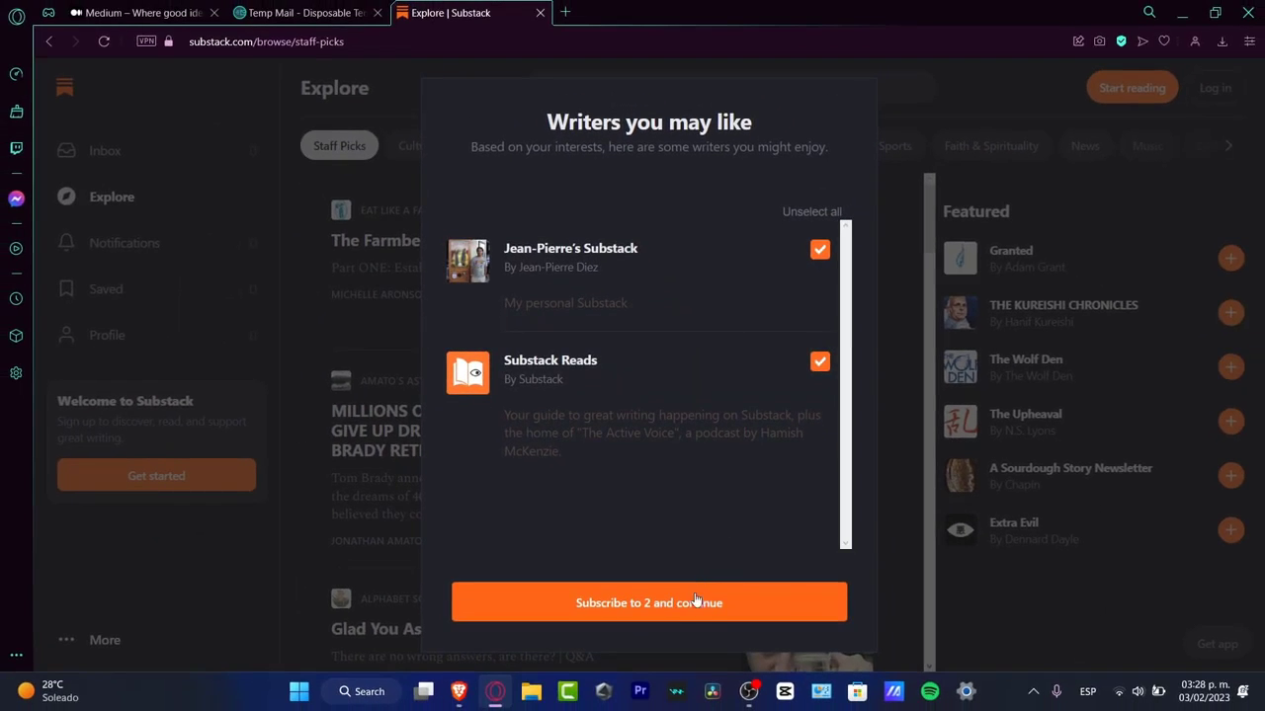
Step: Subscribe to the two suggested publications and join Substack with the account's email address
left_click(682, 655)
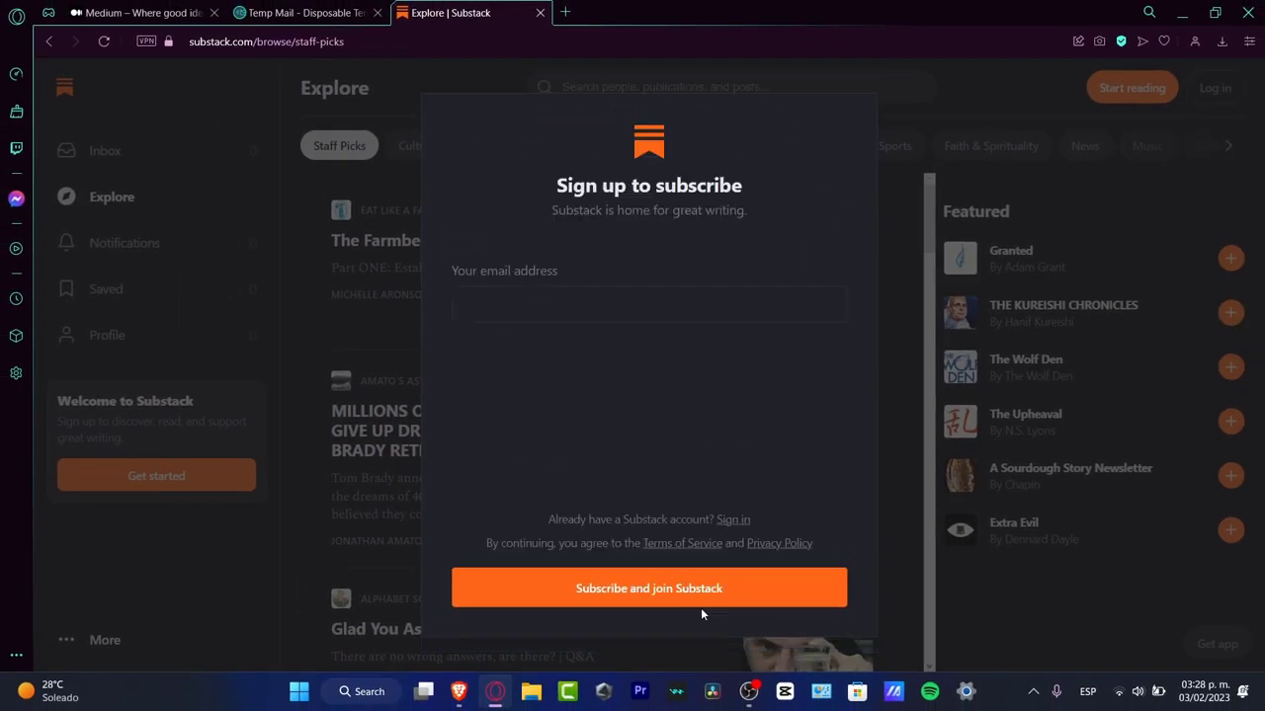
left_click(594, 311)
key("ctrl+v")
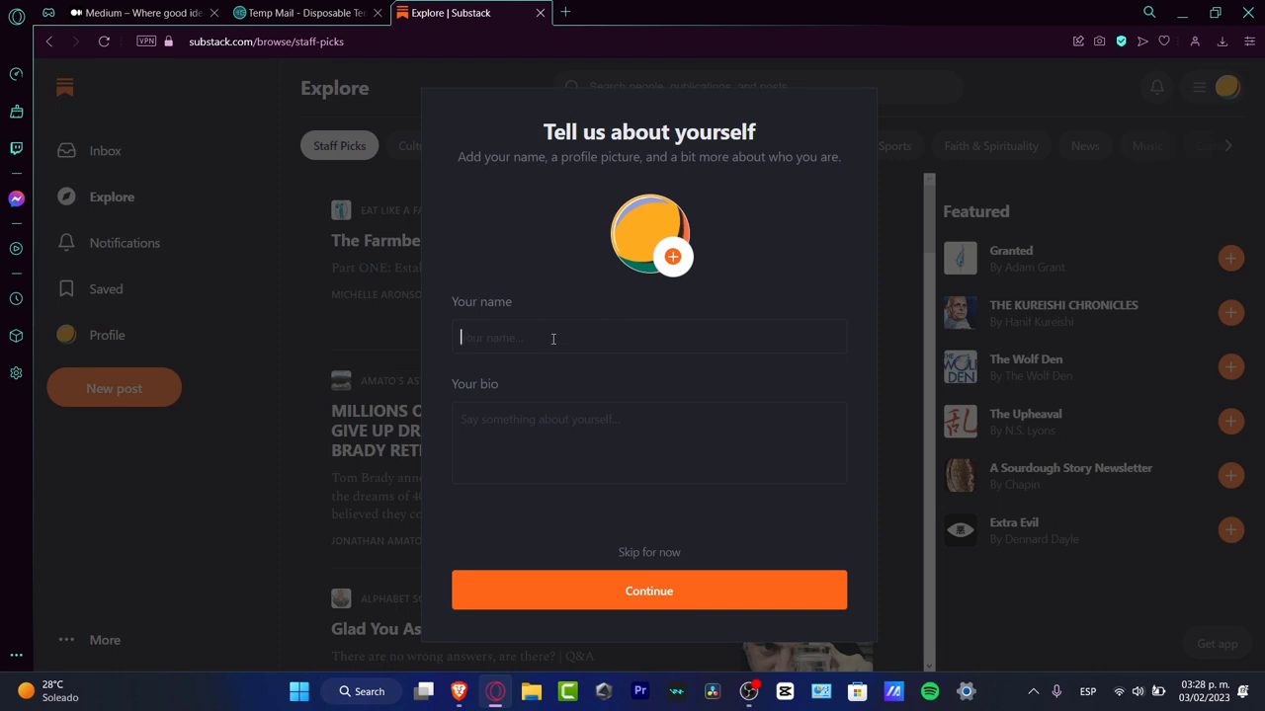
Step: Fill in the profile with the name TechExpress and the bio "I want to talk about the world creativeness", and finish the reader setup
type("TechExpre")
type("ss")
type("I want to talk a")
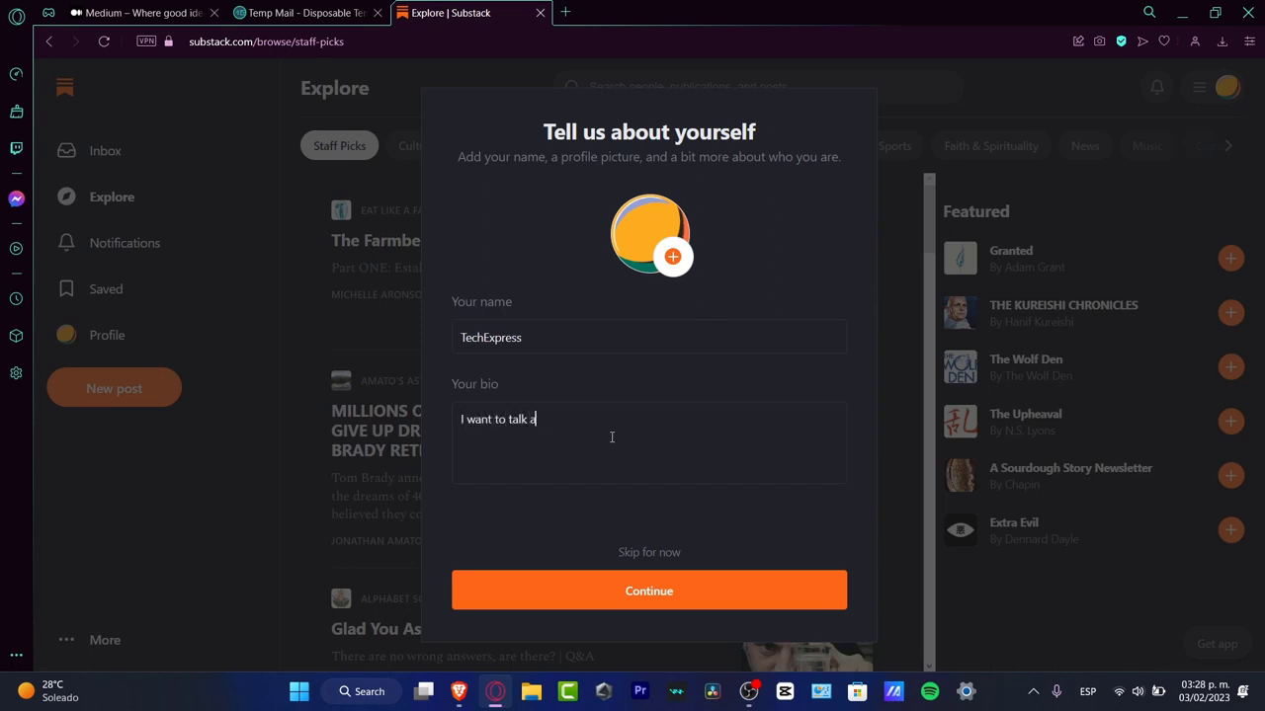
type("bout the tech")
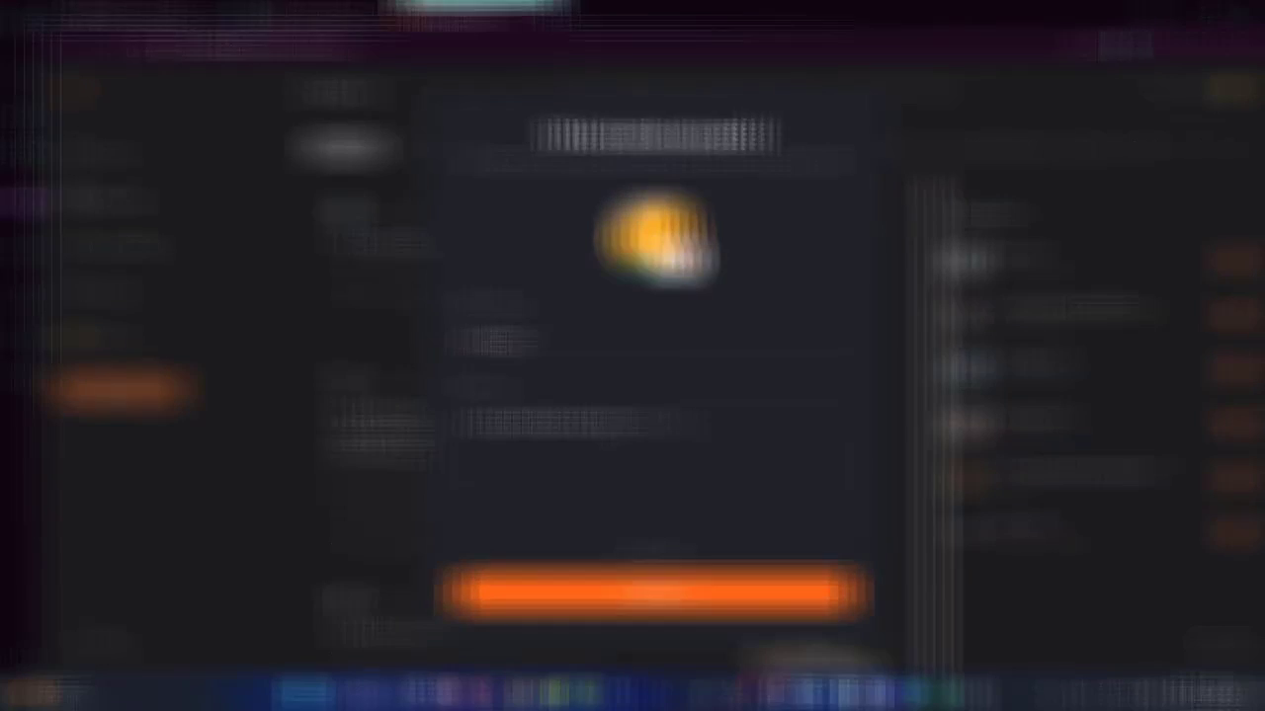
left_click(664, 583)
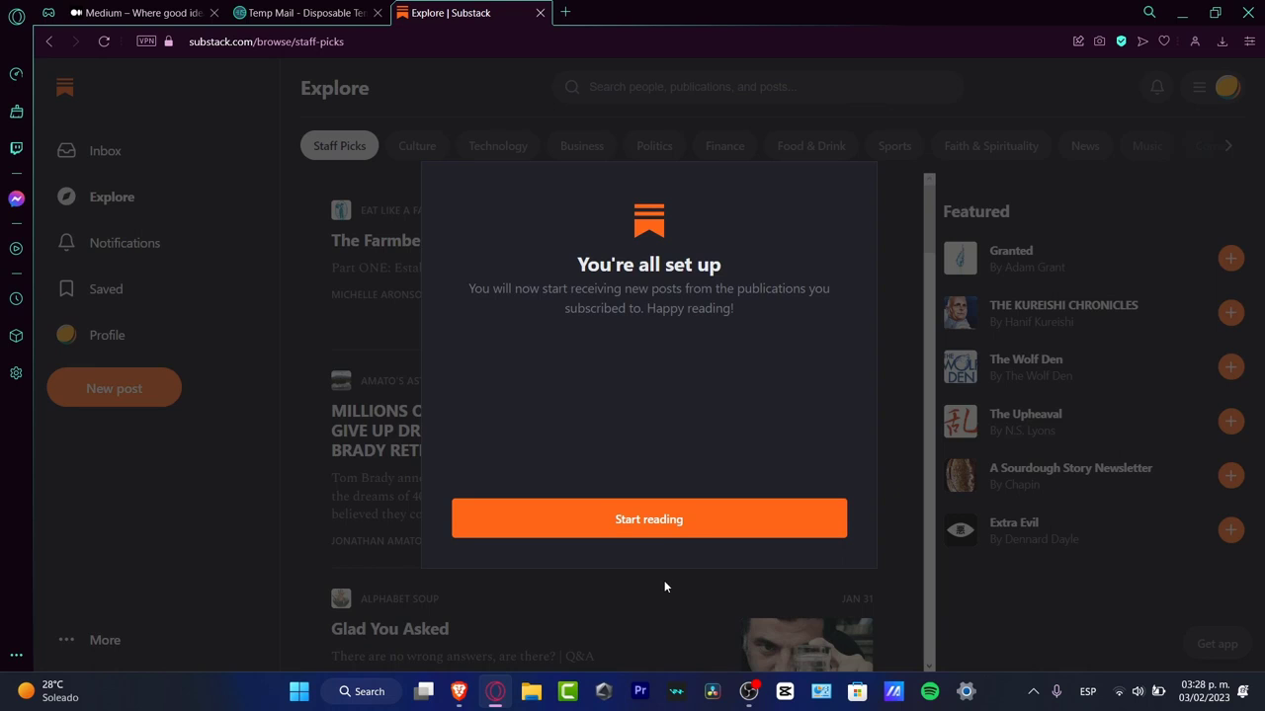
left_click(672, 526)
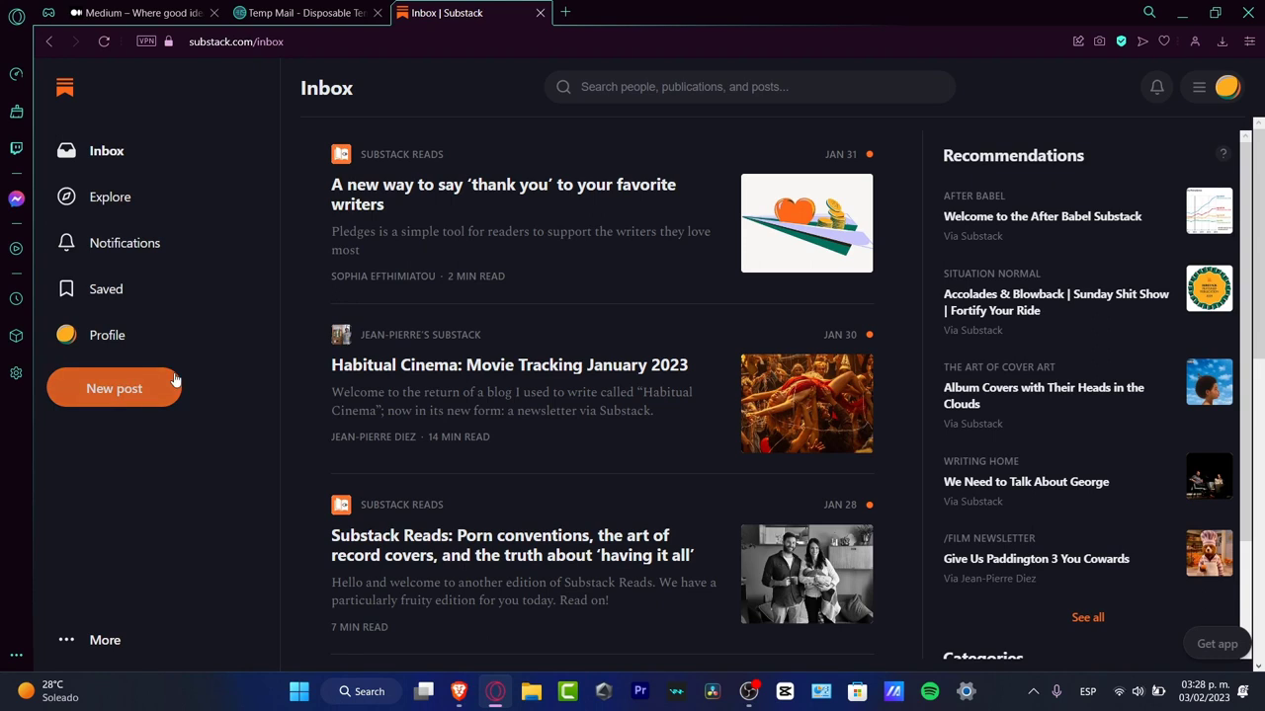
Step: Start a new post, agree to the publisher terms, and create the publication at techexpress.substack.com, completing the captcha
left_click(144, 392)
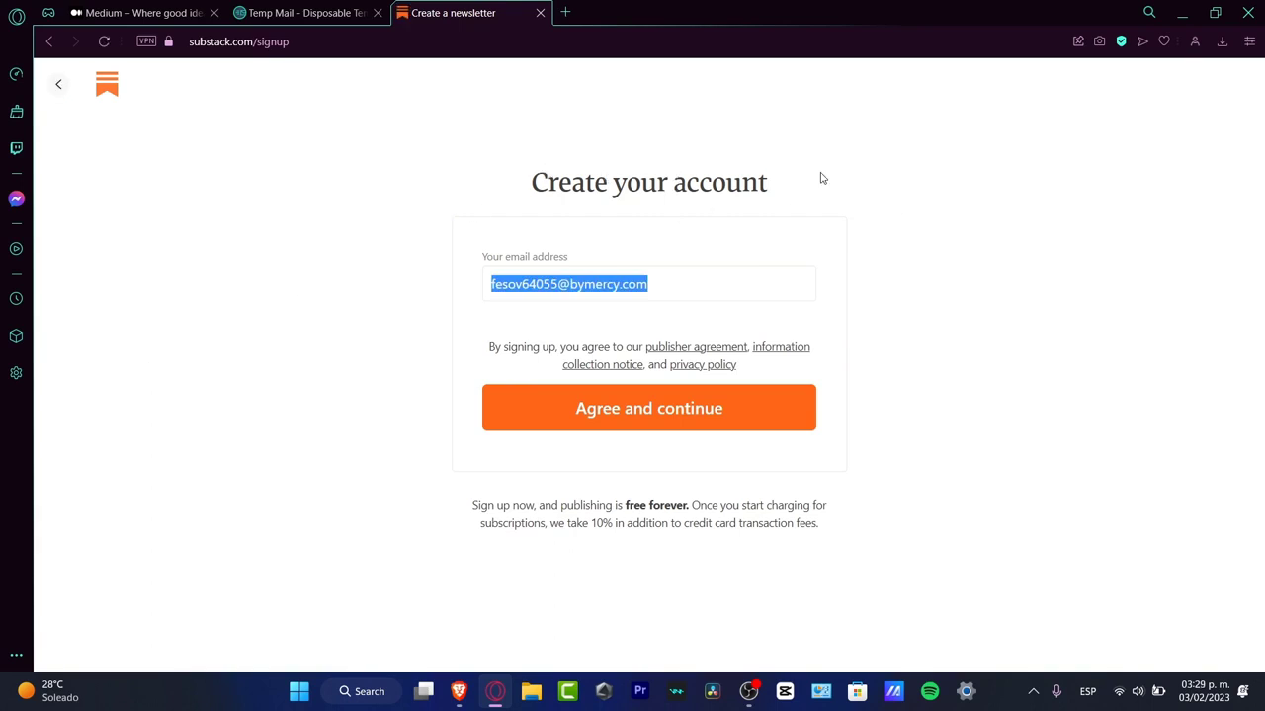
left_click(738, 409)
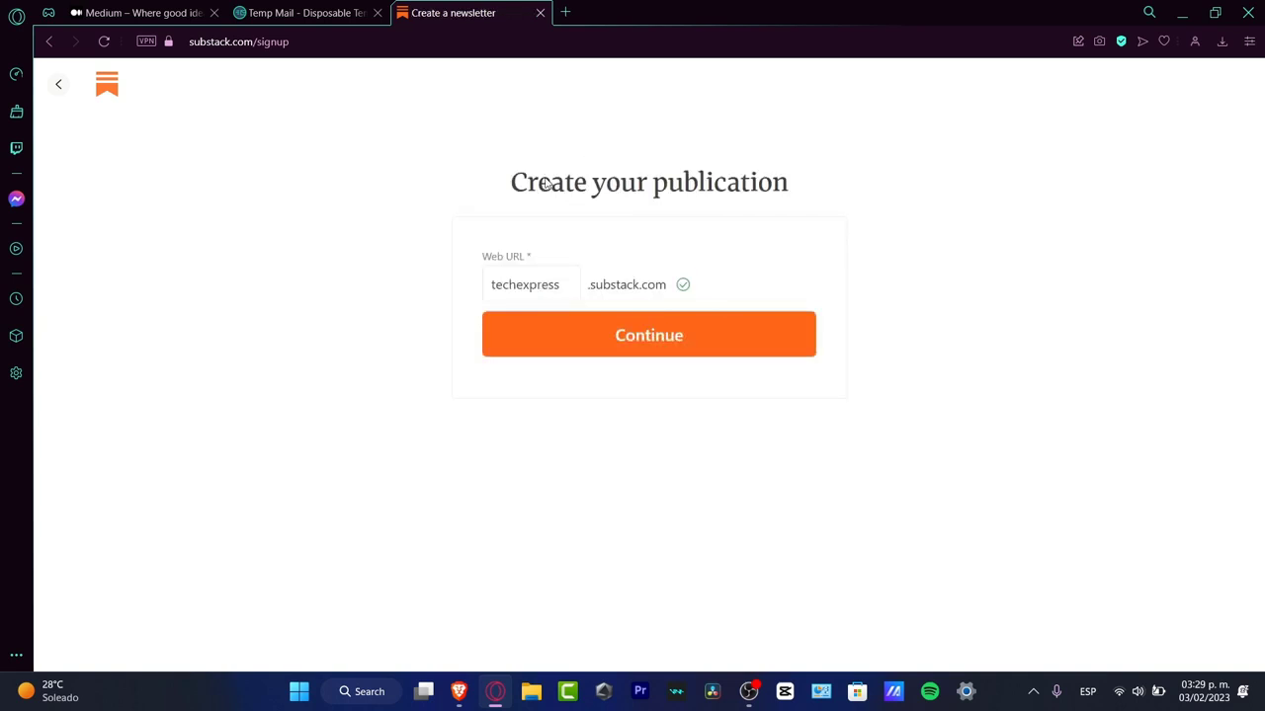
left_click_drag(498, 263, 553, 265)
left_click(681, 264)
left_click(664, 344)
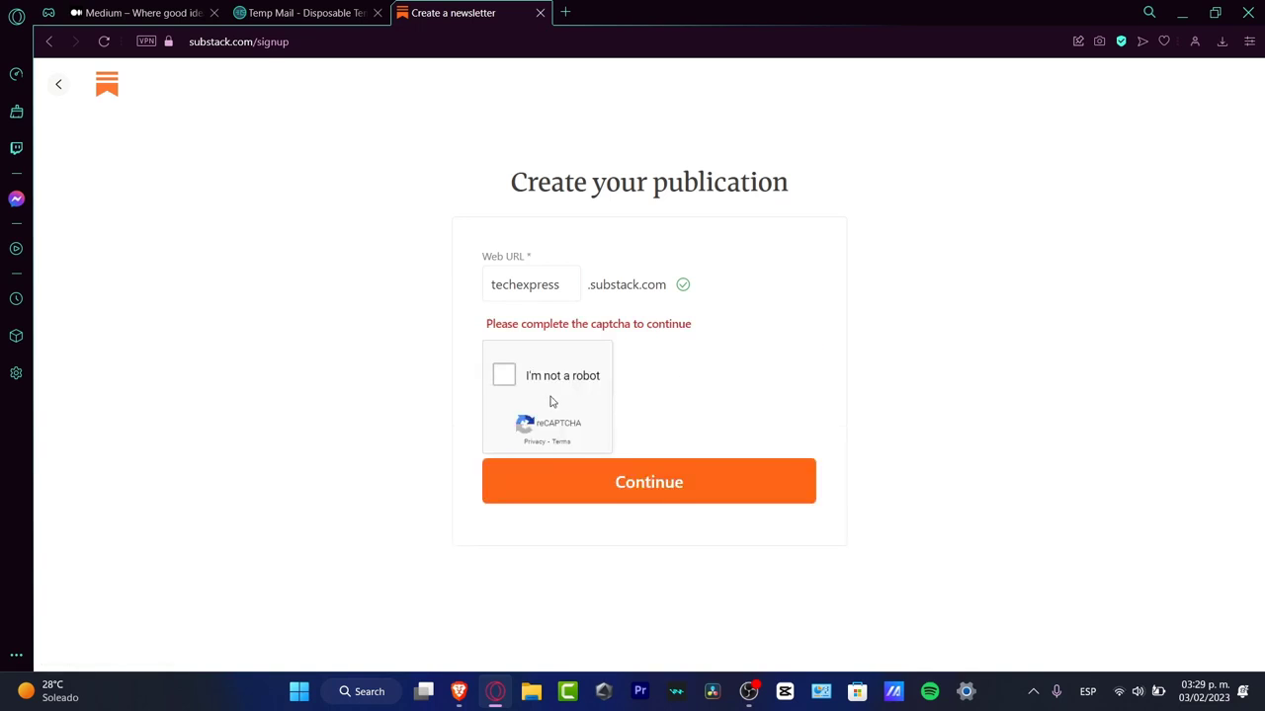
left_click(506, 376)
left_click(666, 484)
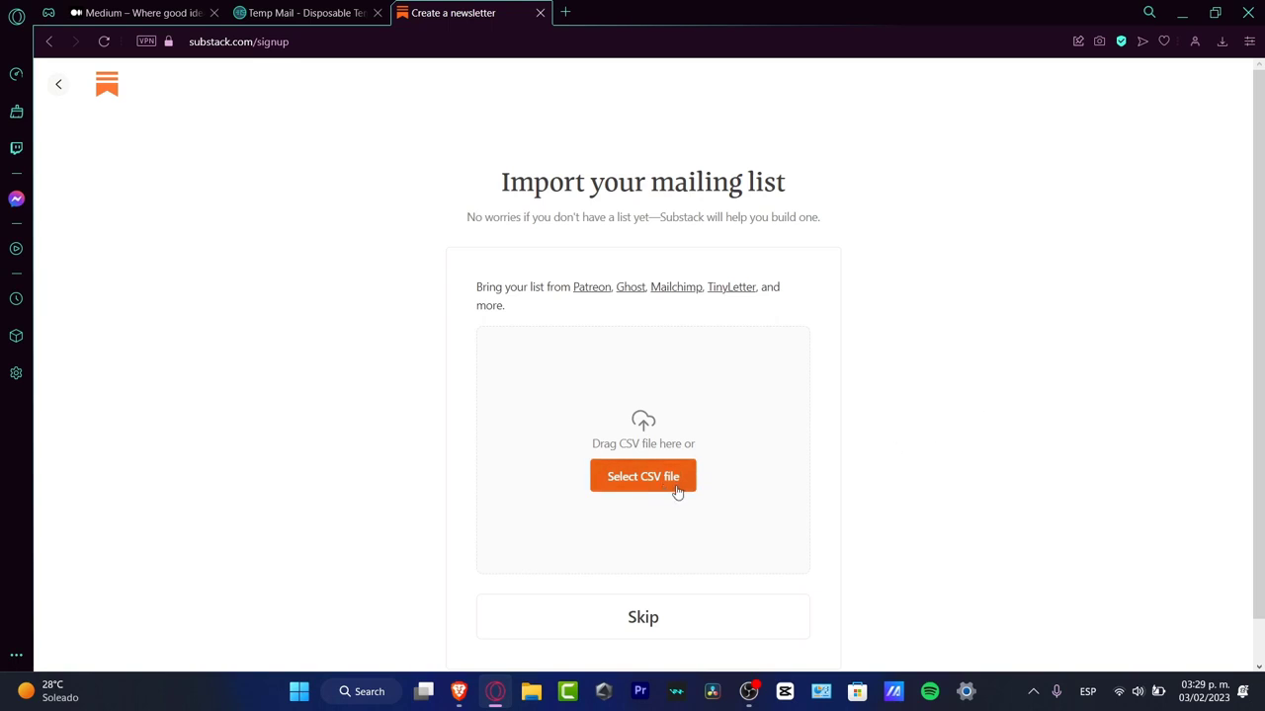
Step: Skip importing a mailing list and adding subscribers, and finish by recommending the one suggested publication
scroll(810, 465, "down", 1)
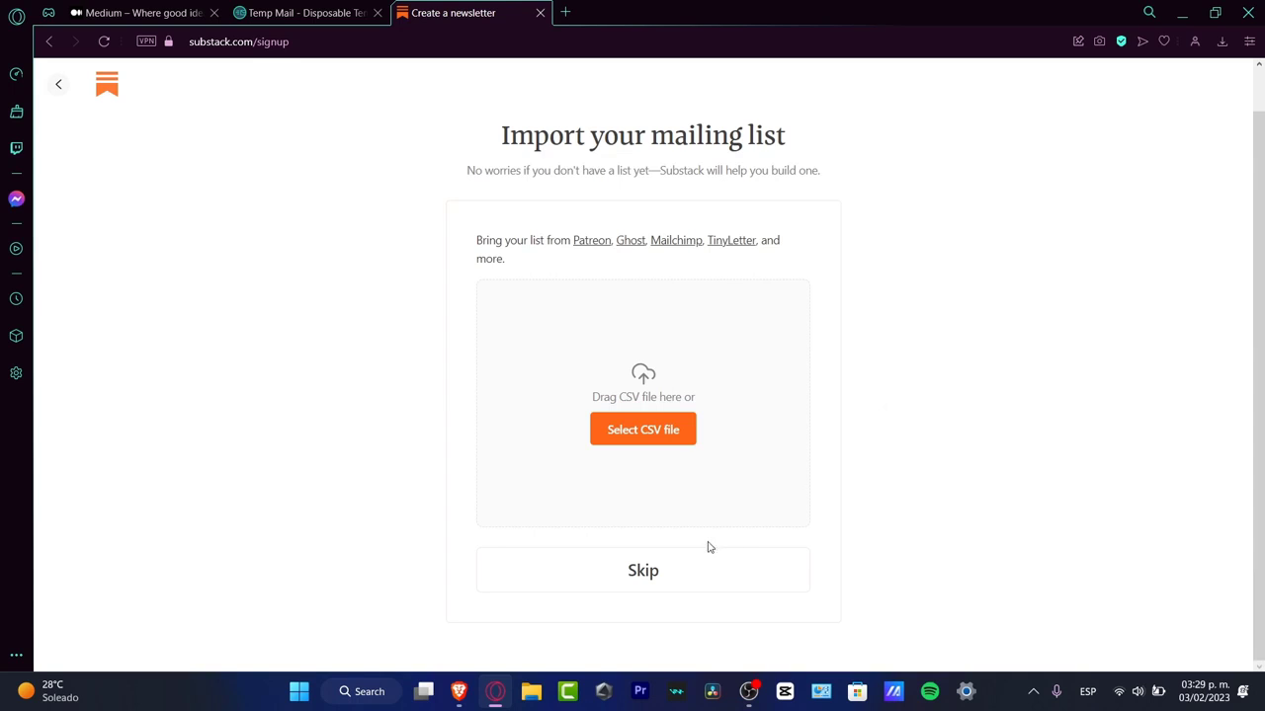
left_click(691, 570)
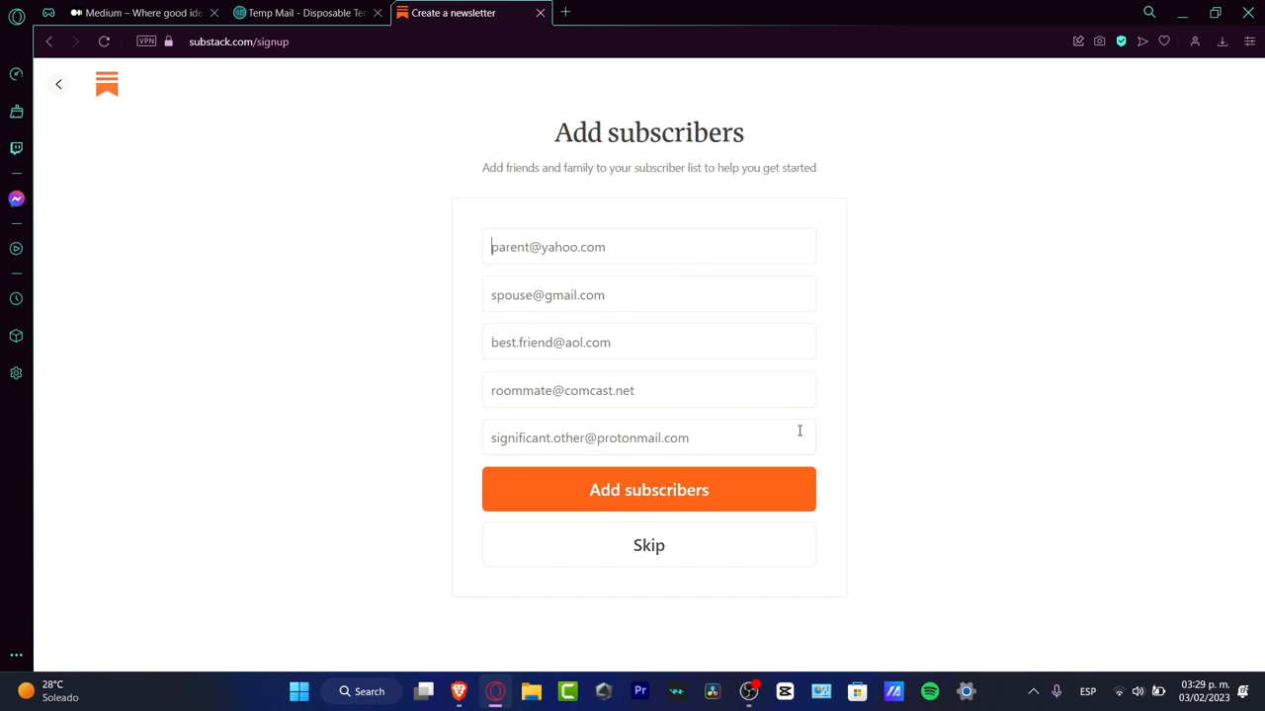
left_click(753, 545)
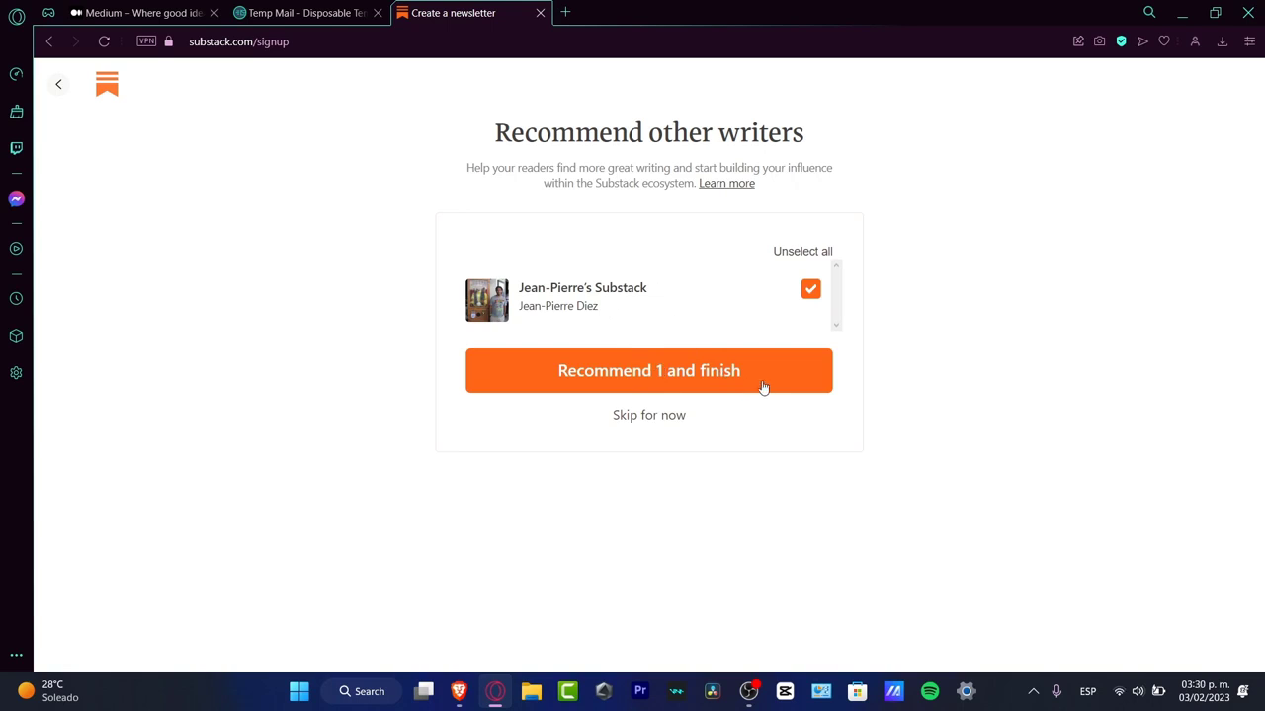
left_click(715, 378)
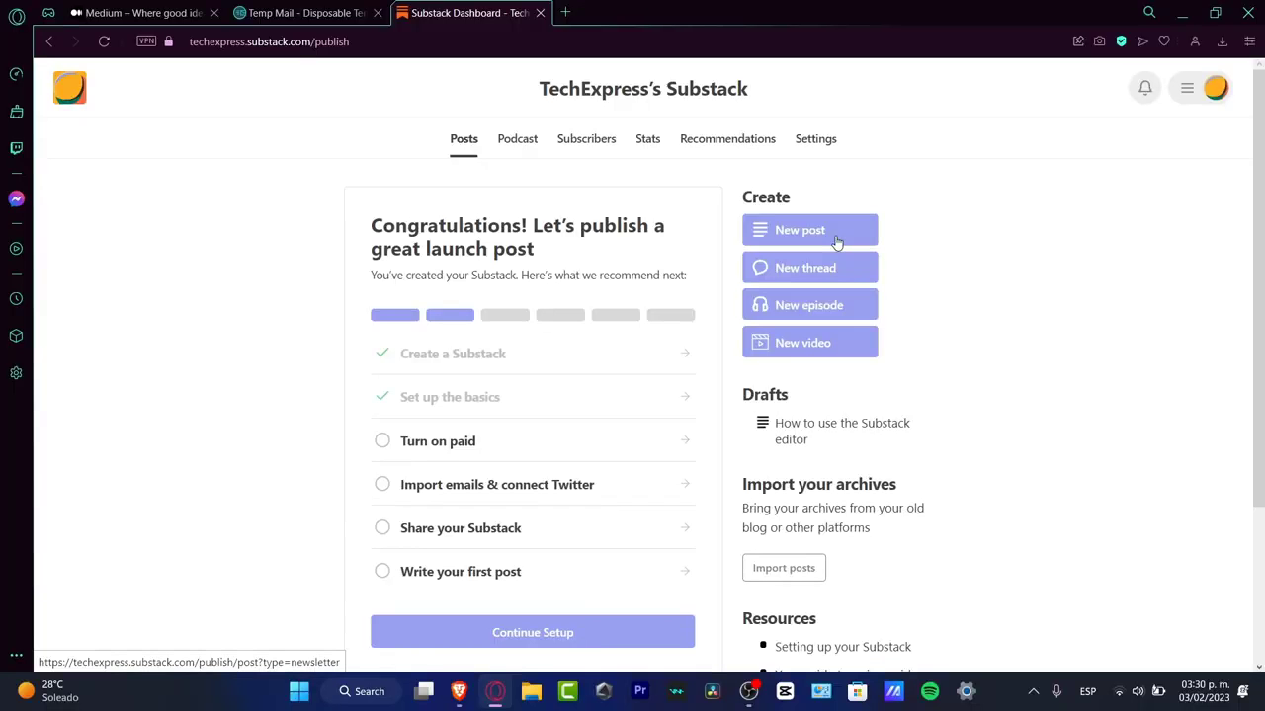
Step: Start the Stripe connection for paid subscriptions and close the email import and Twitter dialog back on the dashboard
left_click(506, 451)
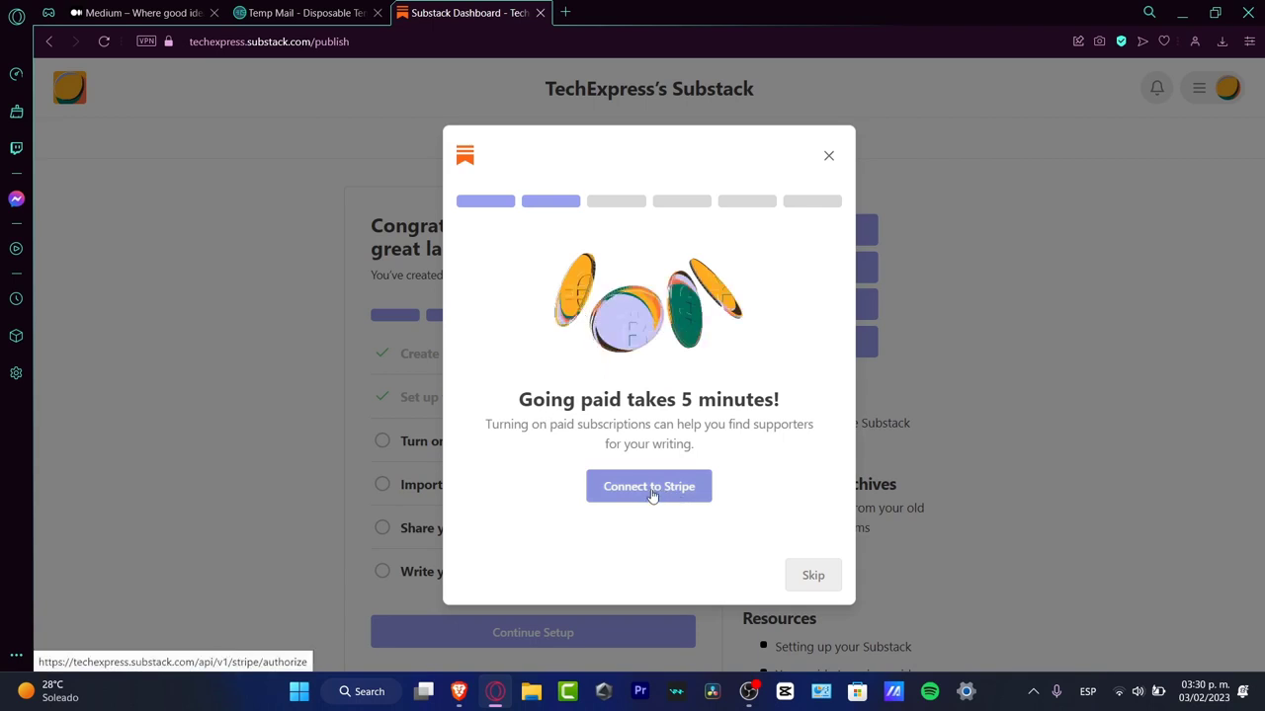
left_click(631, 492)
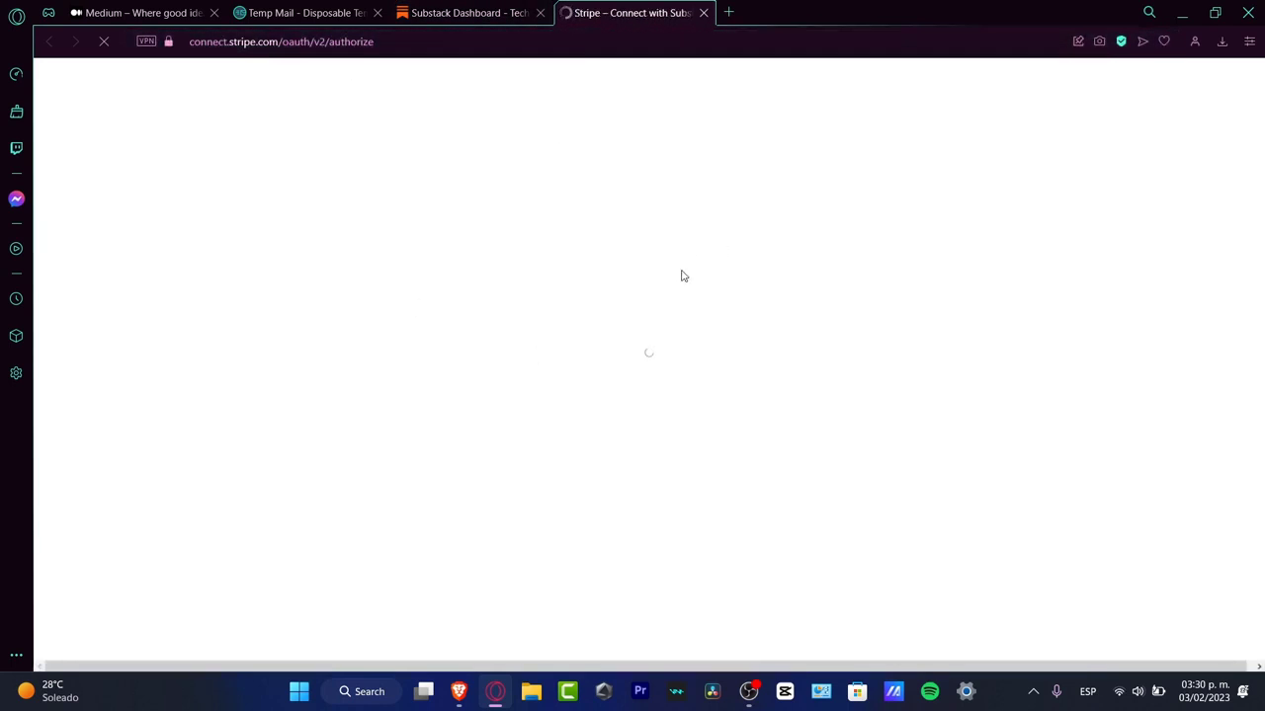
left_click(497, 31)
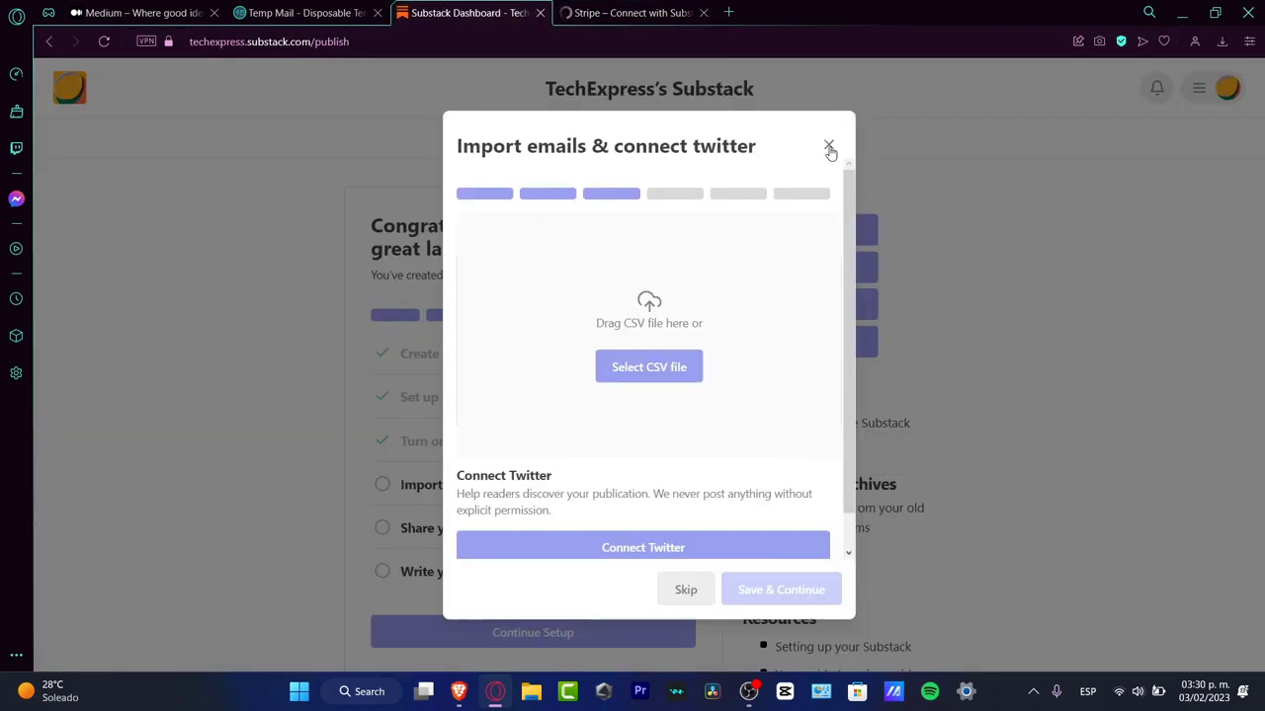
left_click(829, 148)
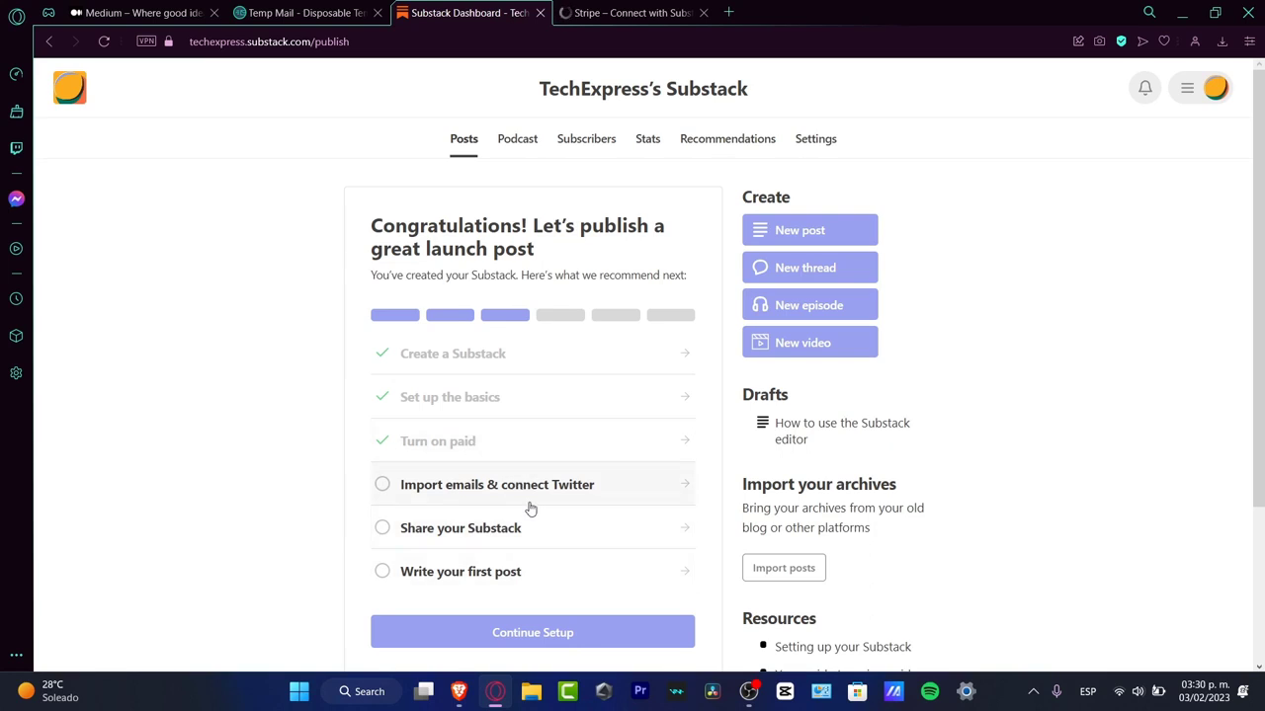
Step: Start writing the first post from the dashboard's setup checklist
left_click(525, 583)
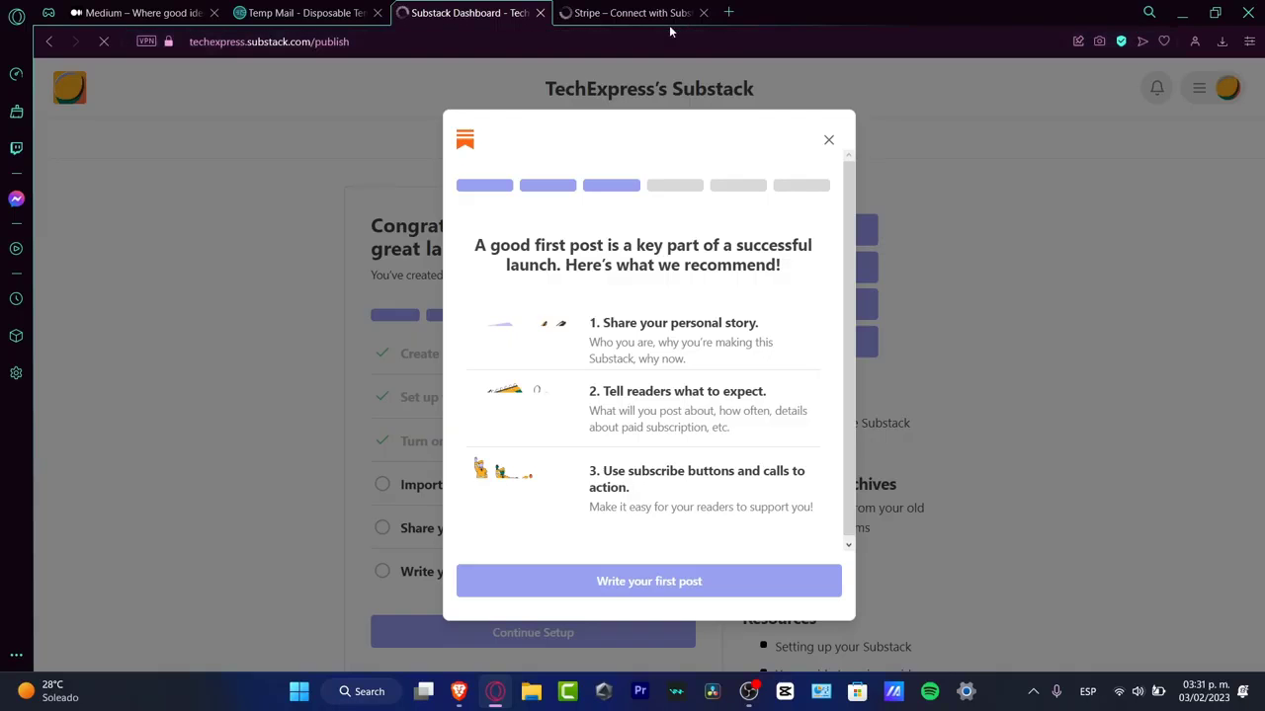
left_click(649, 580)
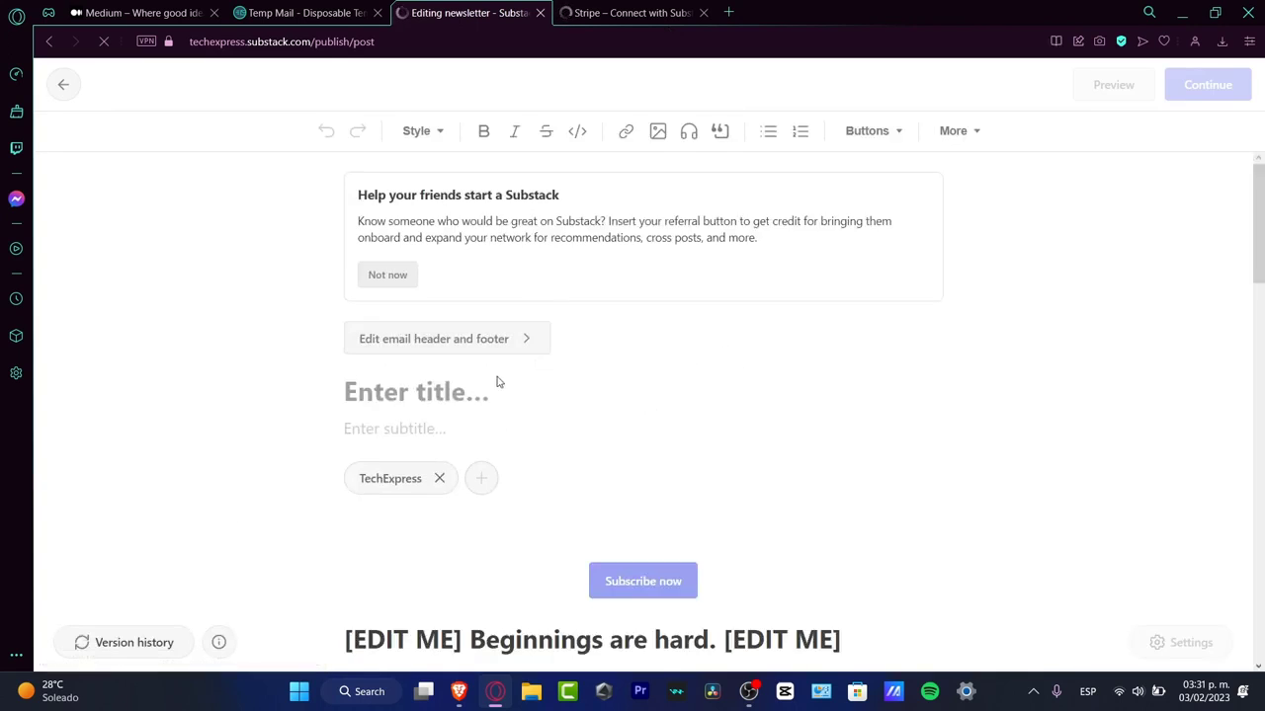
Step: Switch to the open Medium site and look over its home page and story list
left_click(138, 10)
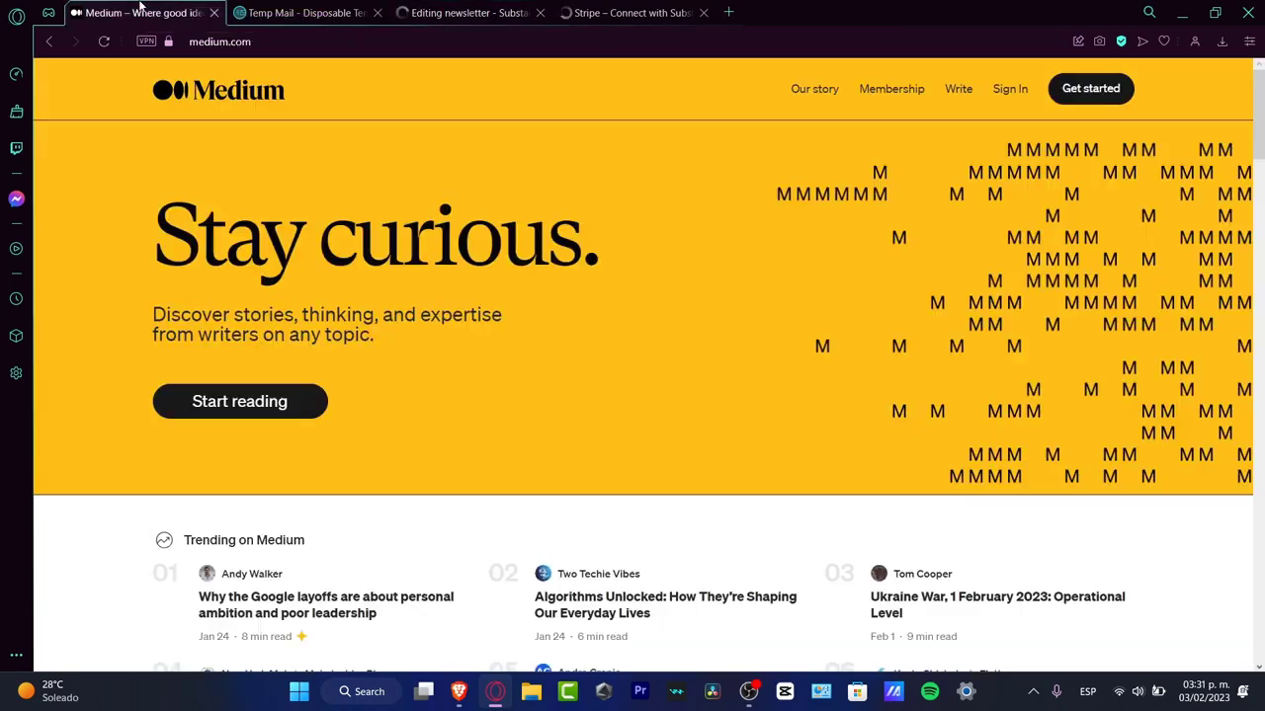
scroll(757, 403, "down", 15)
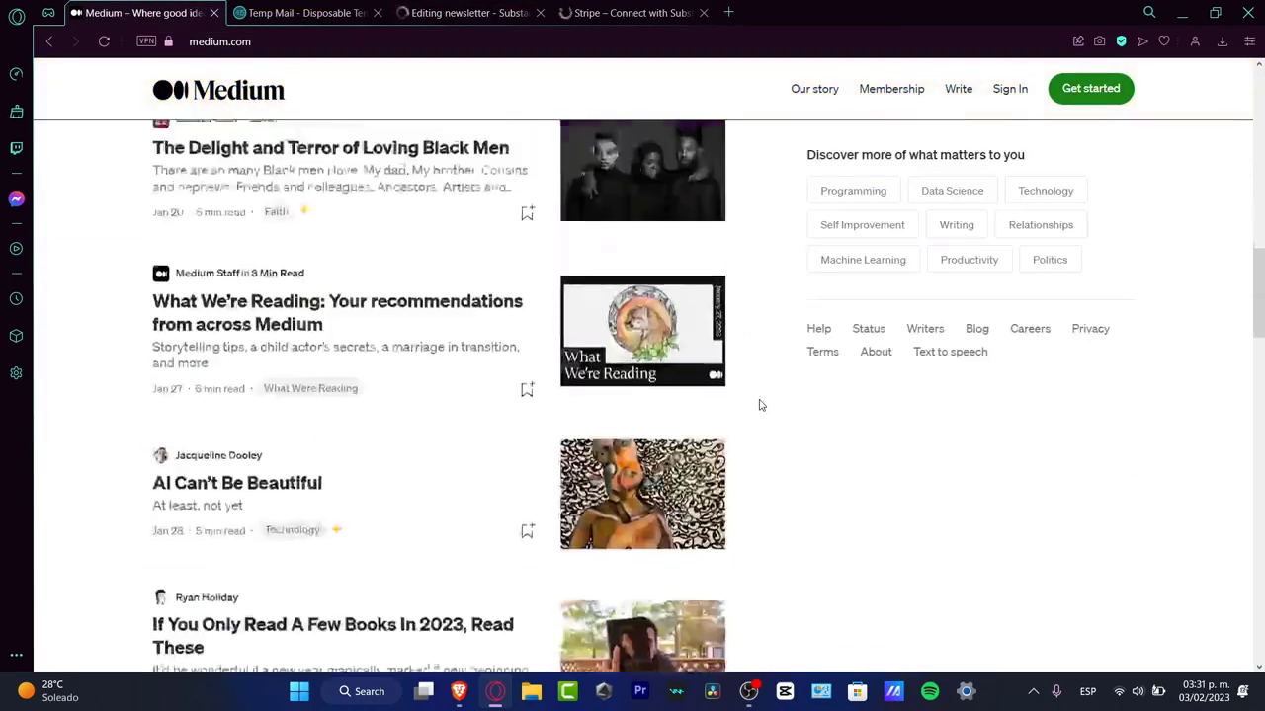
scroll(759, 403, "up", 15)
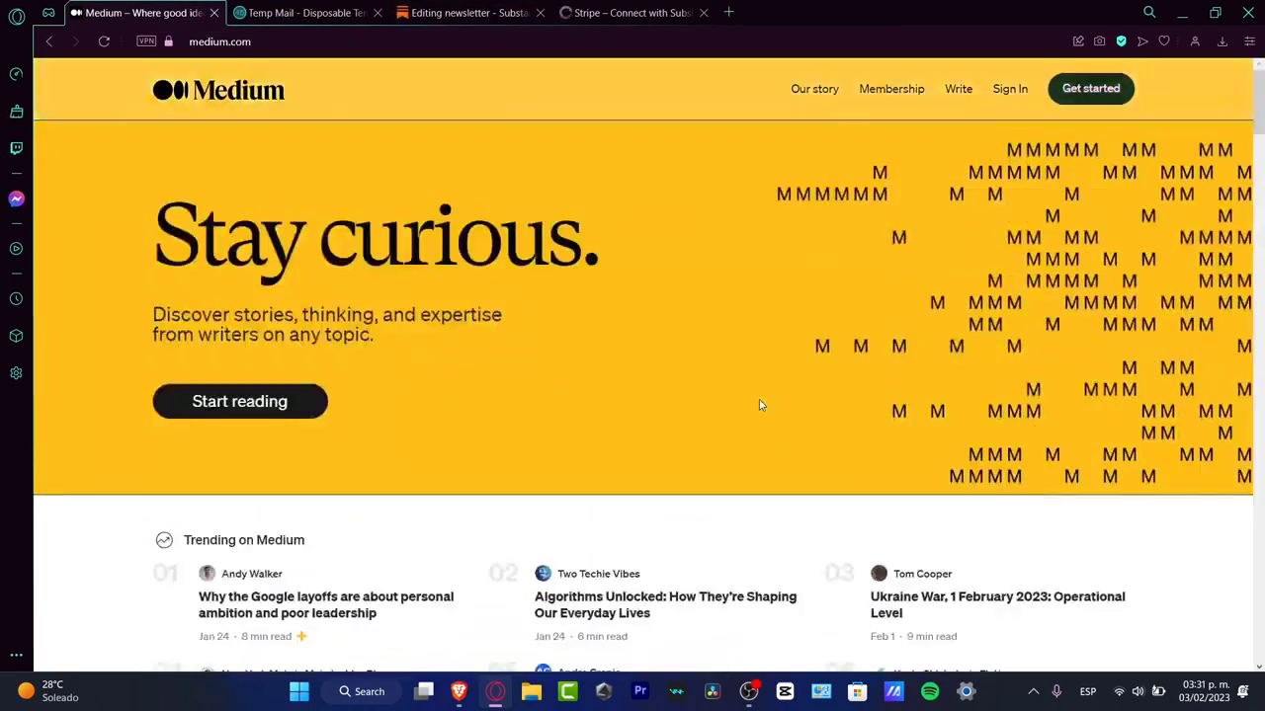
Step: Return to the Substack newsletter draft and dismiss the suggestion to add a referral button
left_click(464, 12)
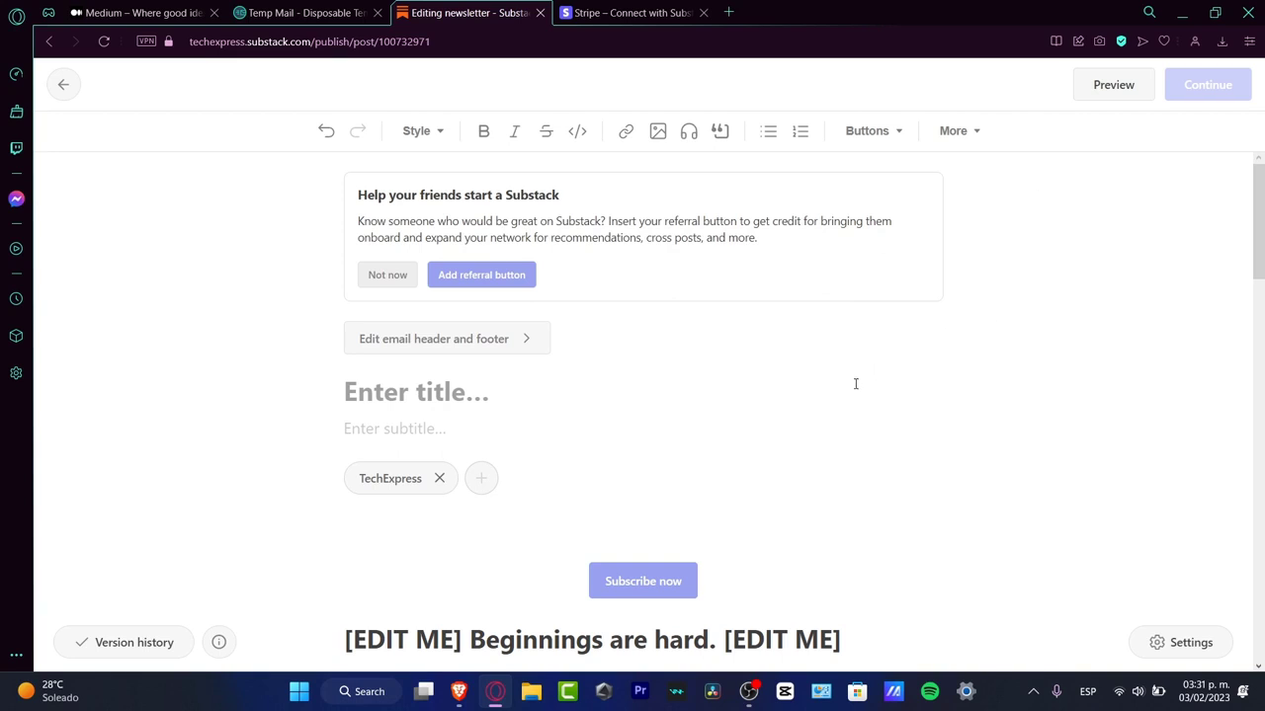
left_click(385, 275)
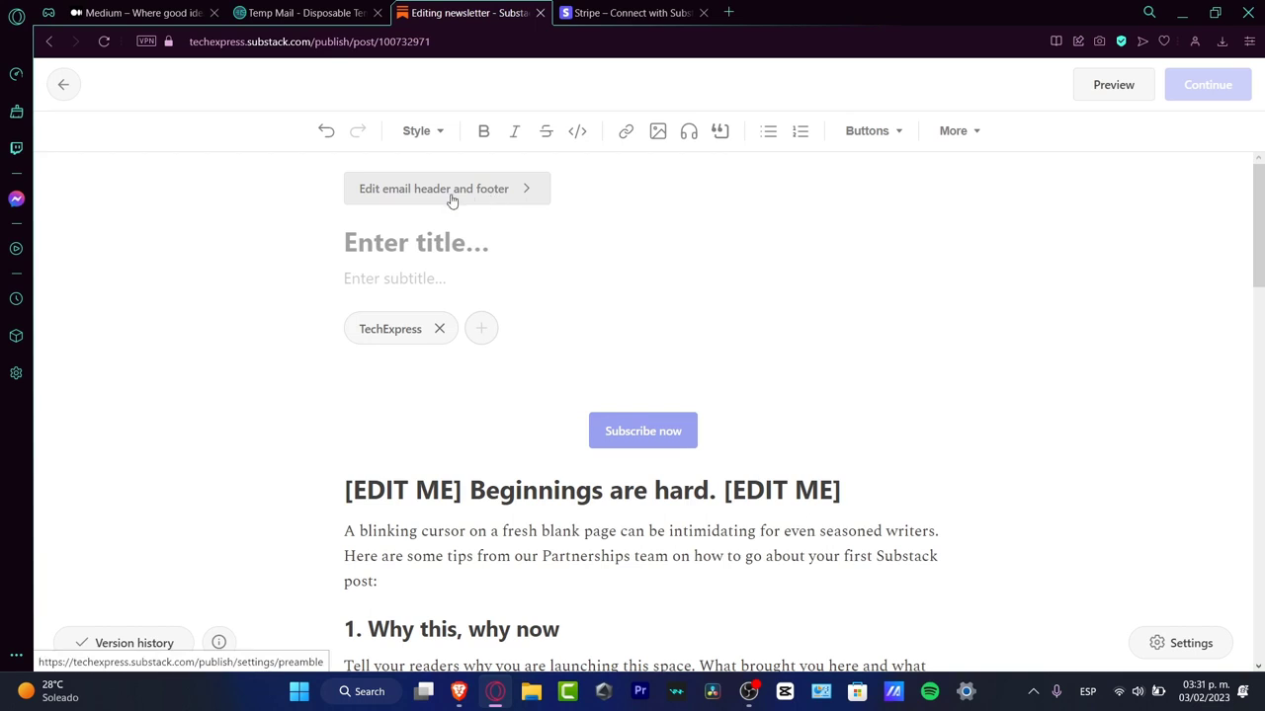
Step: Open the post's email header and footer settings and review the banner, header, footer and test email sections
left_click(508, 203)
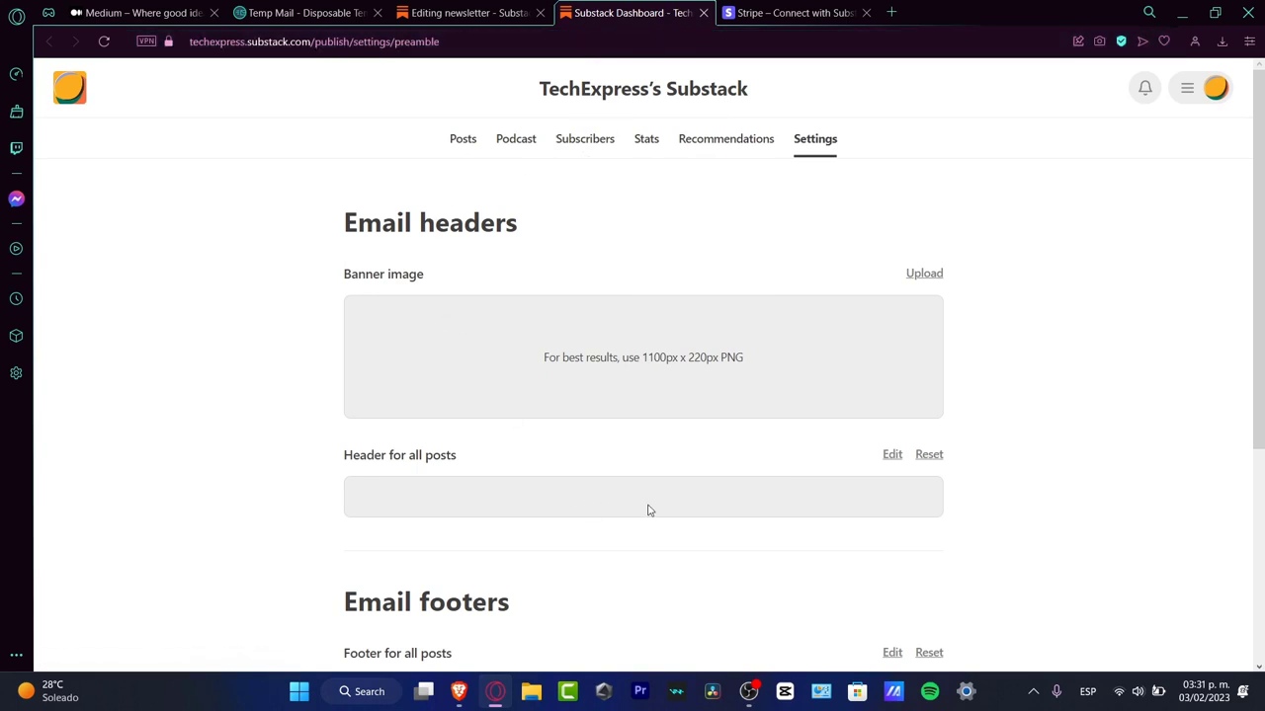
scroll(648, 510, "down", 3)
left_click_drag(358, 353, 599, 348)
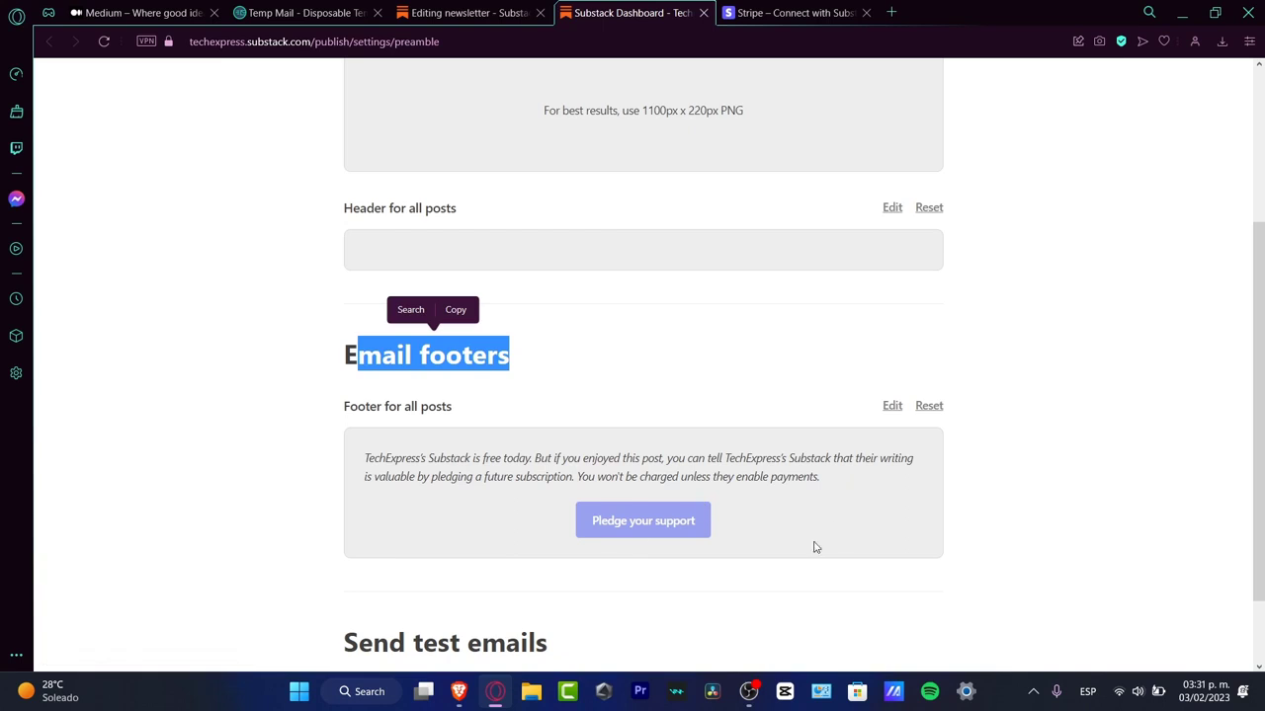
scroll(1077, 504, "down", 1)
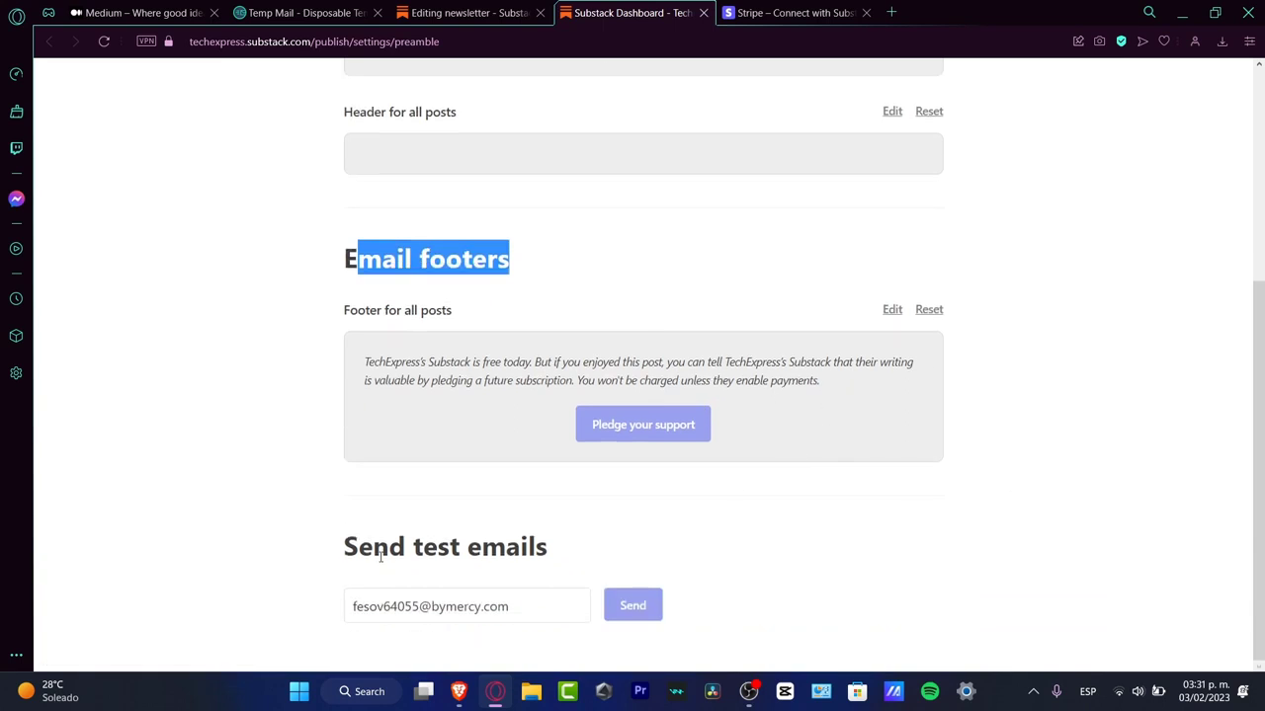
Step: Open the Canva website in a new browser tab
scroll(993, 525, "up", 3)
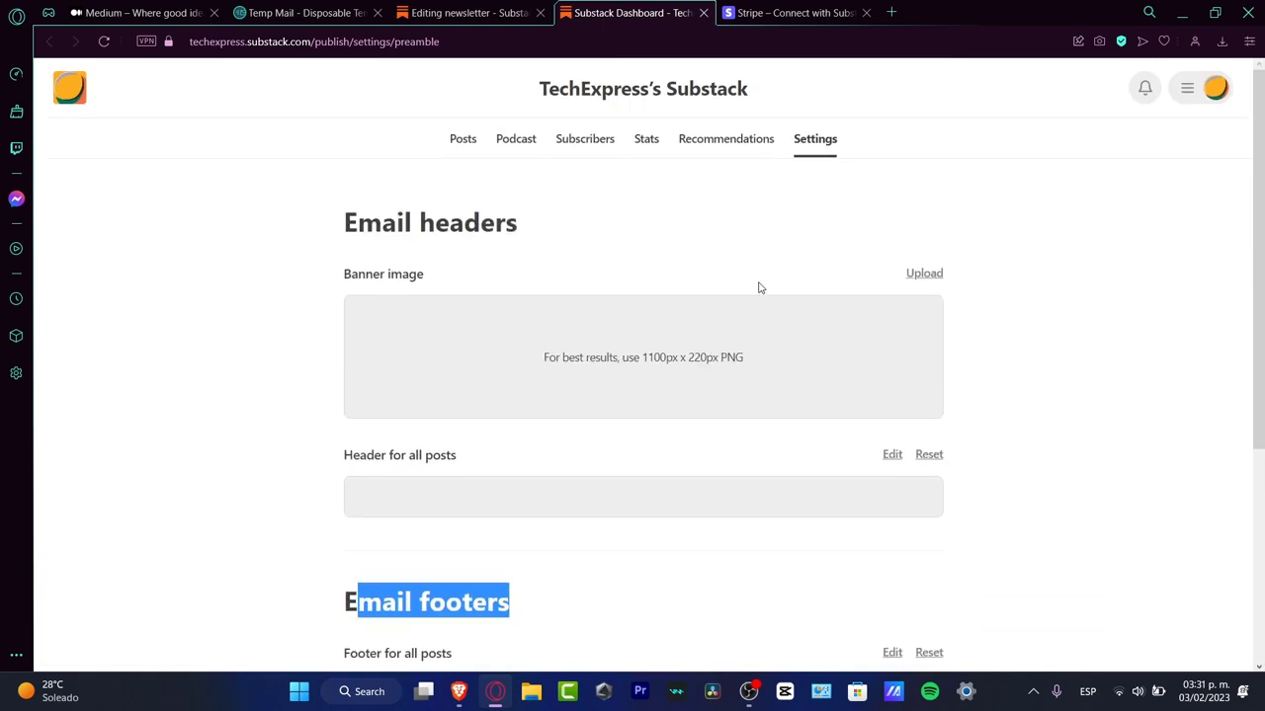
left_click(890, 12)
type("canva de")
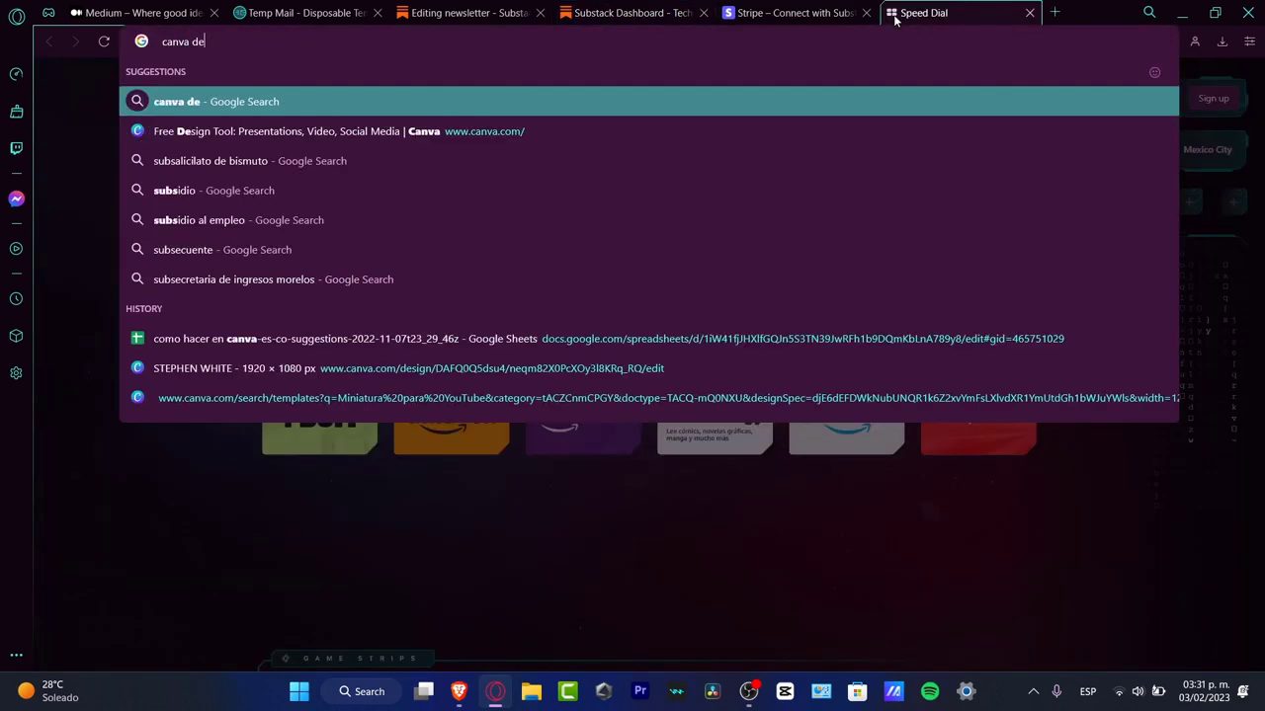
key("BackSpace")
key("BackSpace")
key("BackSpace")
key("Return")
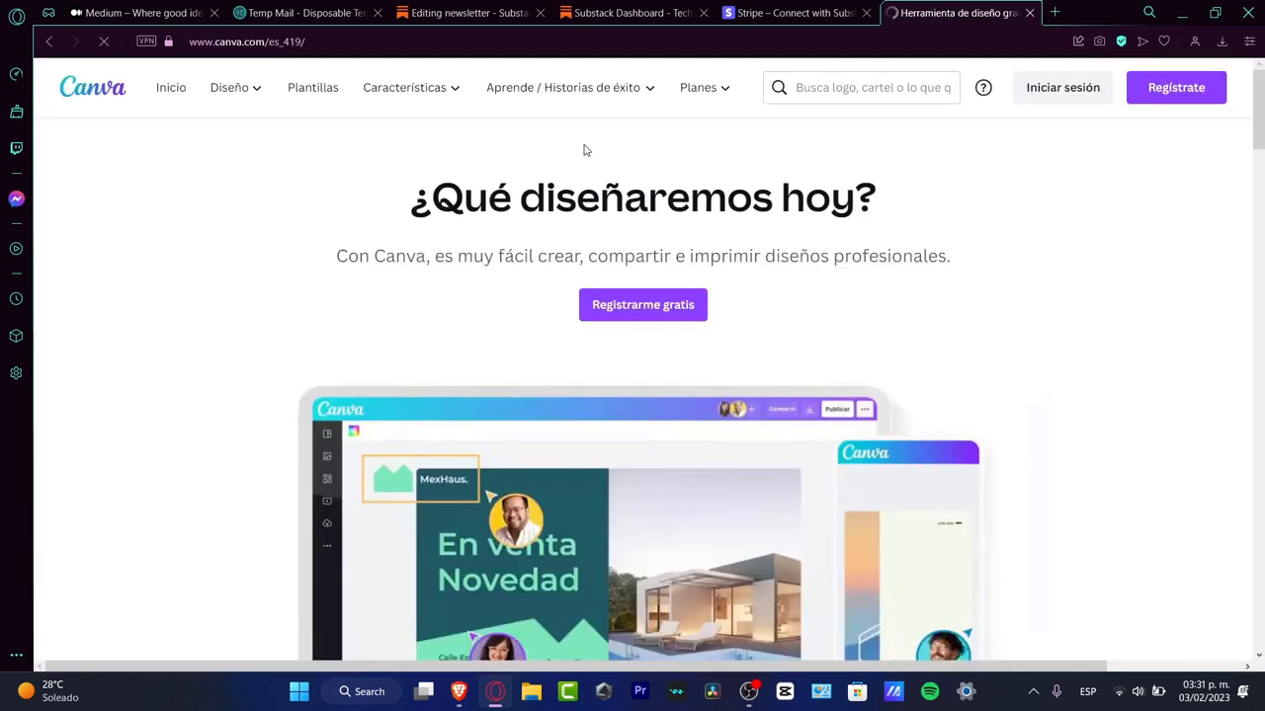
Step: Open Canva's free templates page, look over the new templates and dismiss the Google sign-in prompt
left_click(329, 102)
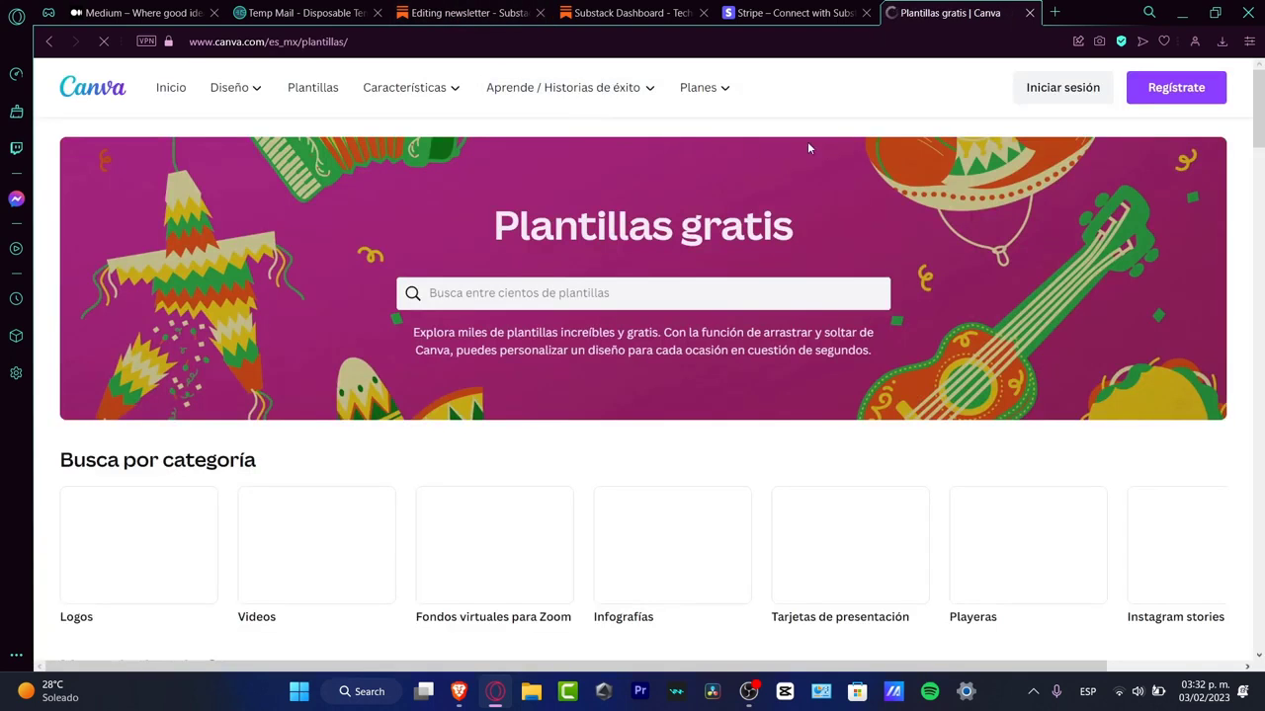
scroll(1027, 267, "down", 5)
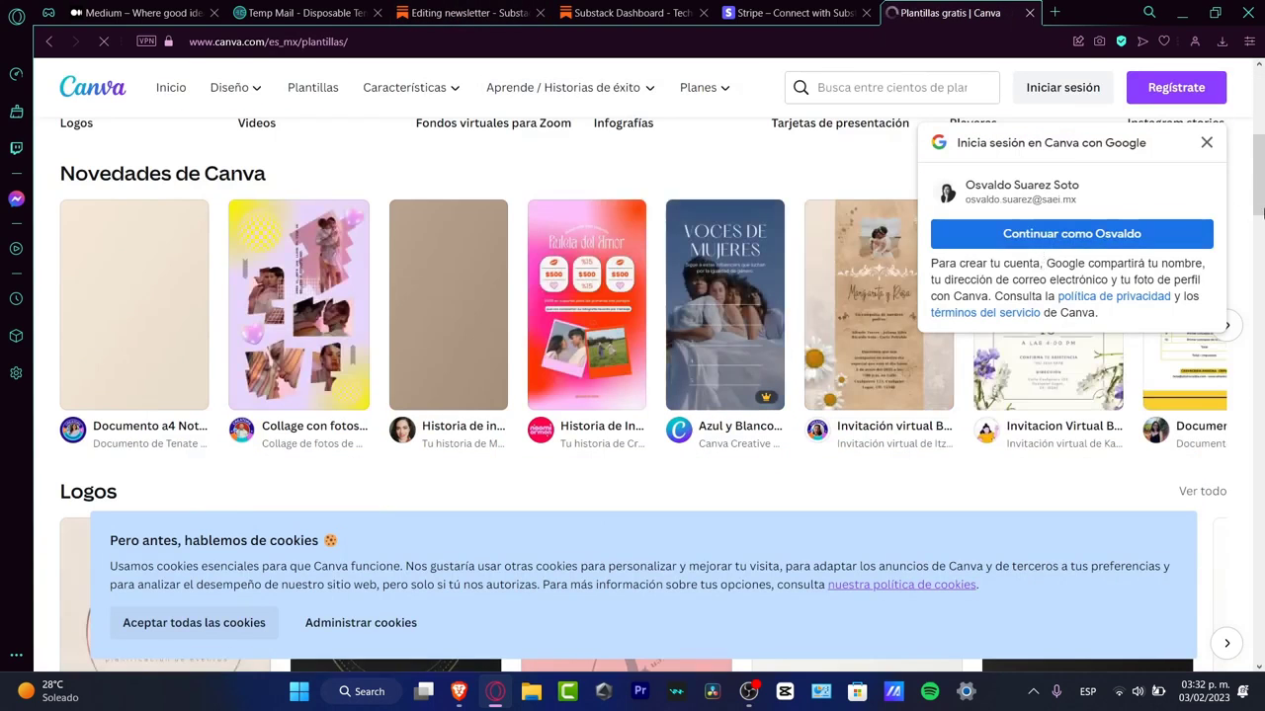
left_click(1207, 143)
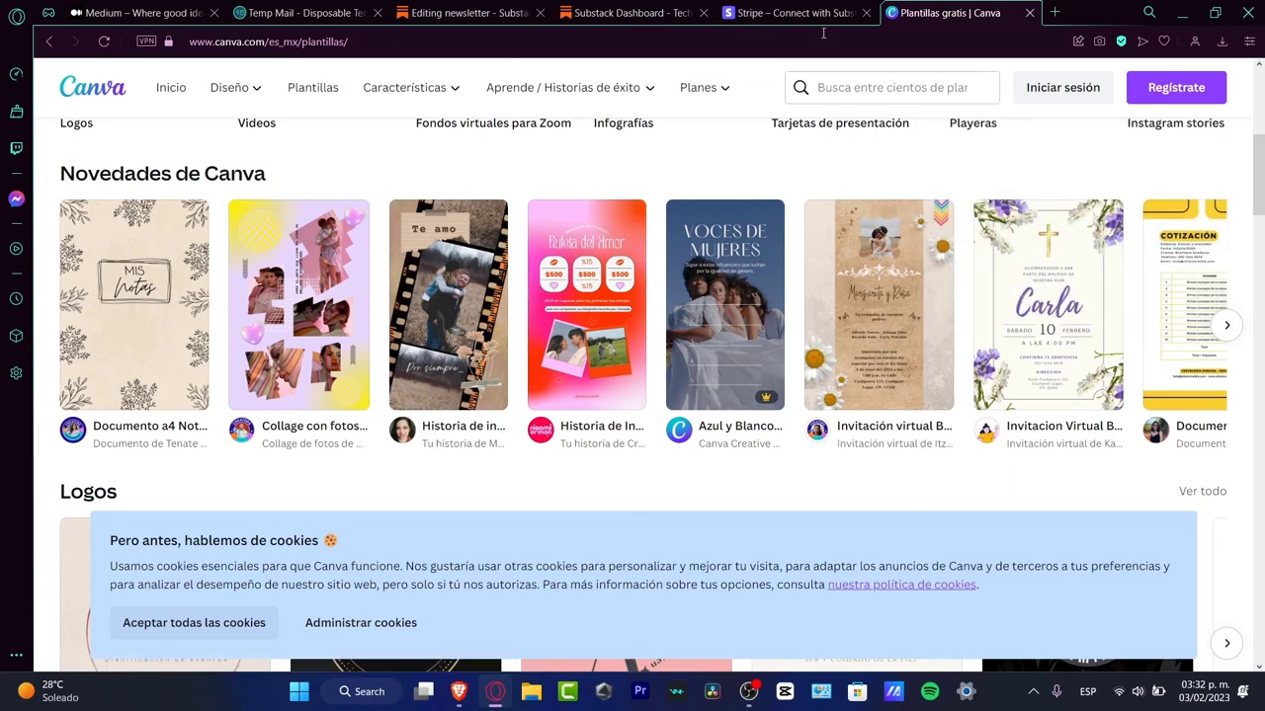
Step: Return to the Substack draft and enter the title "Apple new Iphone 2024???" and subtitle "Is it really worthy to buy an iphone this days?"
left_click(753, 11)
left_click(638, 11)
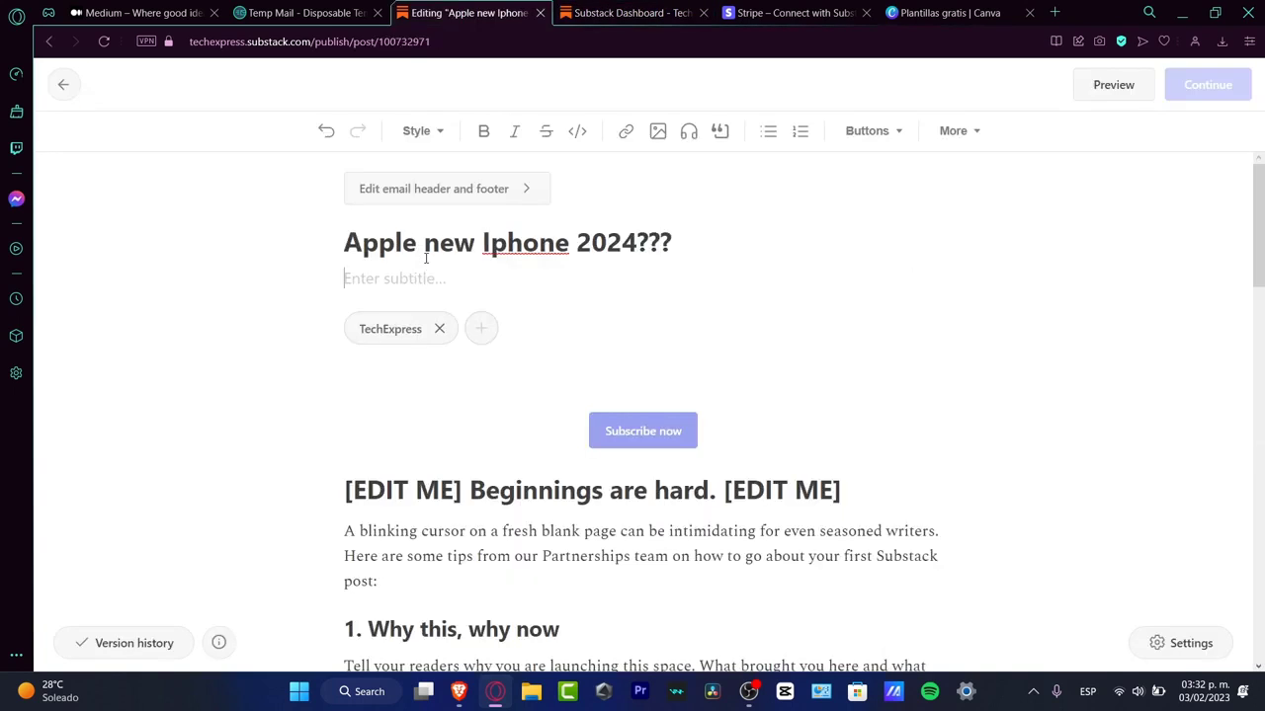
type("Is it really worthy tuo")
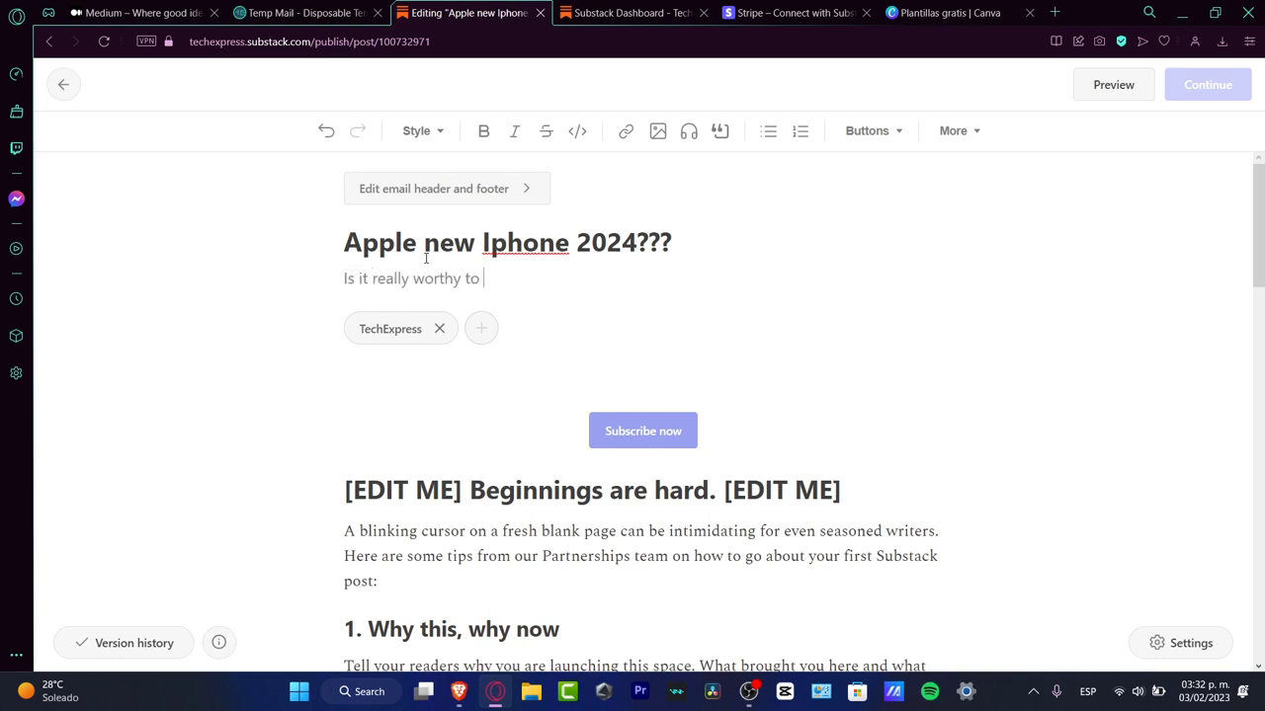
type("but")
type(" an iphone thes")
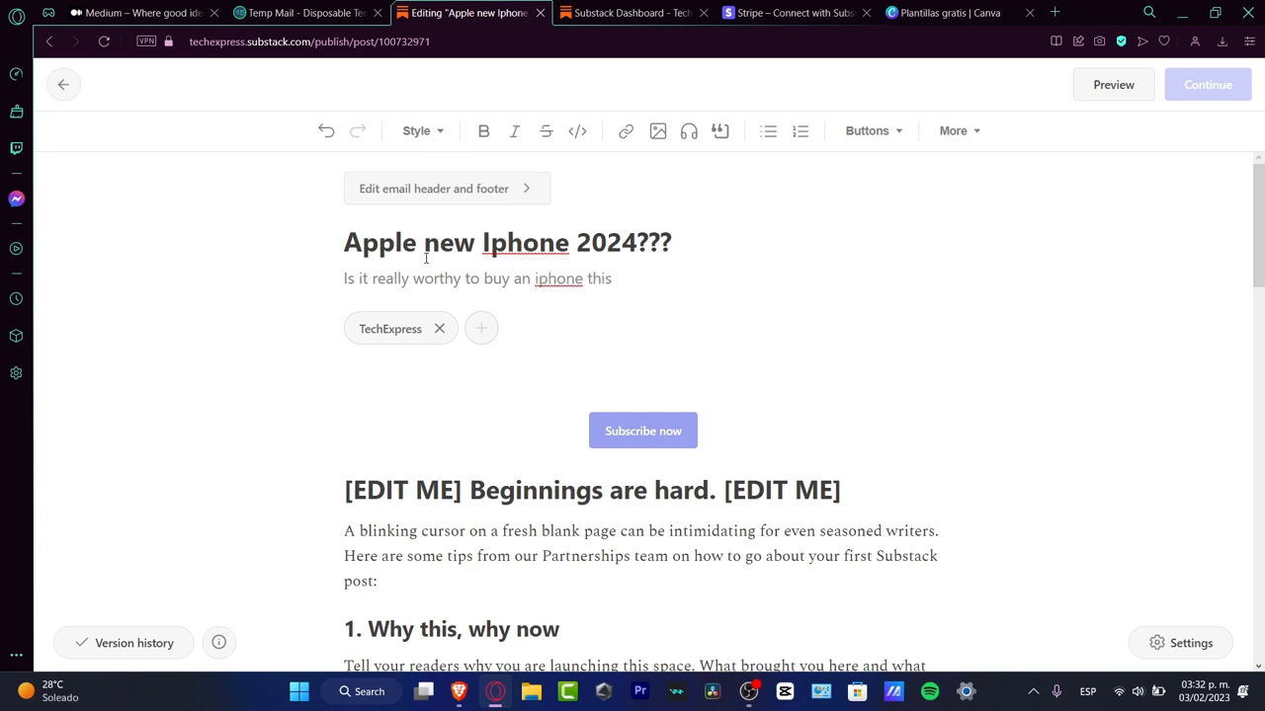
type(" days?")
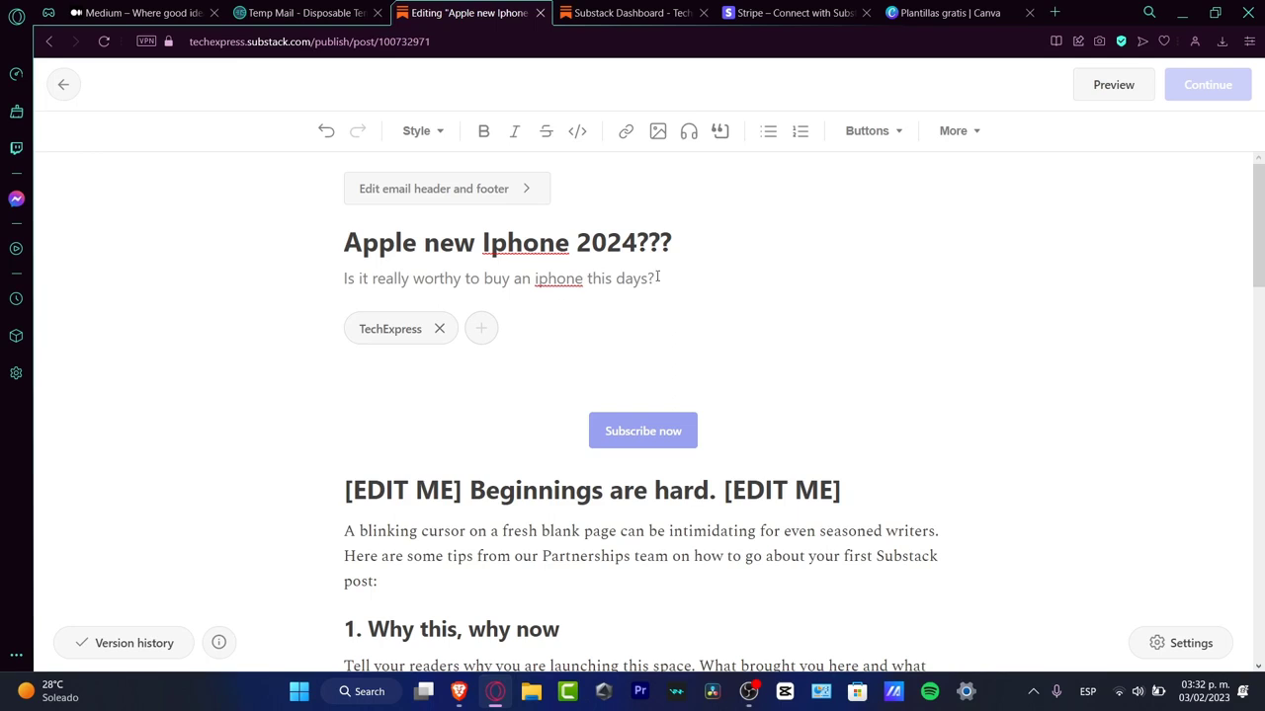
Step: Place the cursor in the empty line above the first subscribe button and check the image upload and gallery options
left_click(533, 379)
left_click(505, 437)
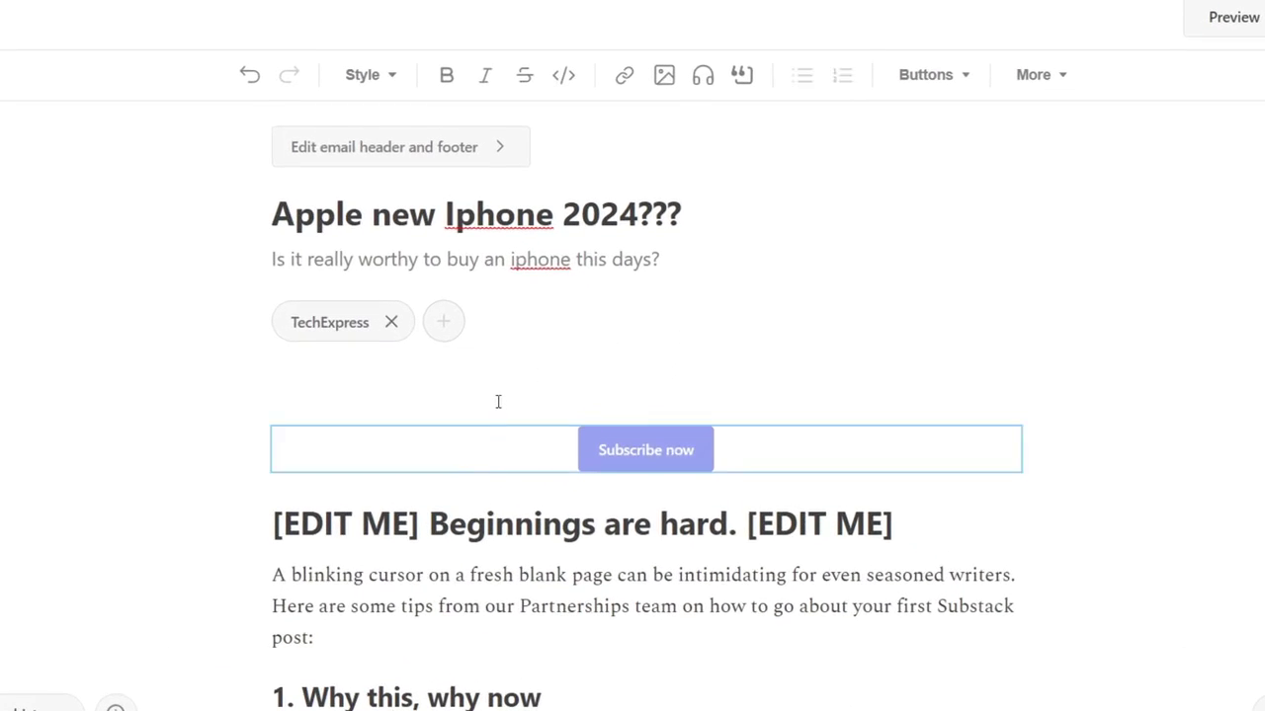
left_click(498, 401)
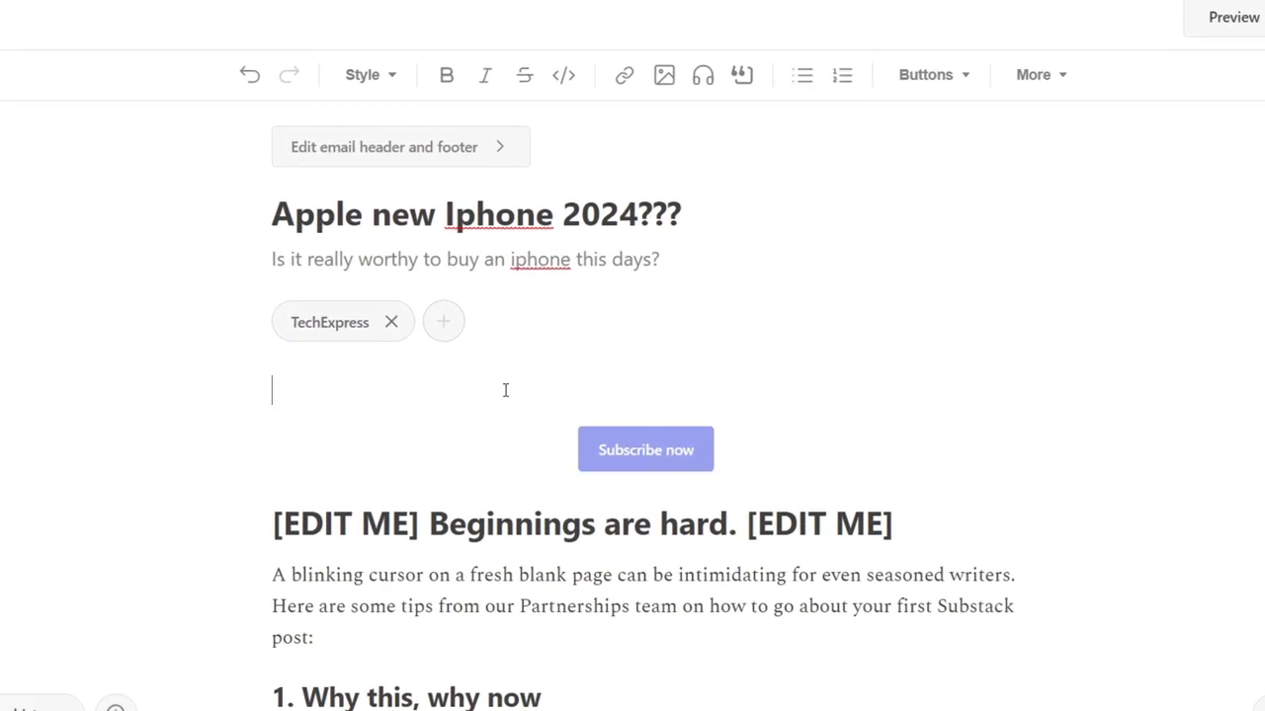
left_click(670, 75)
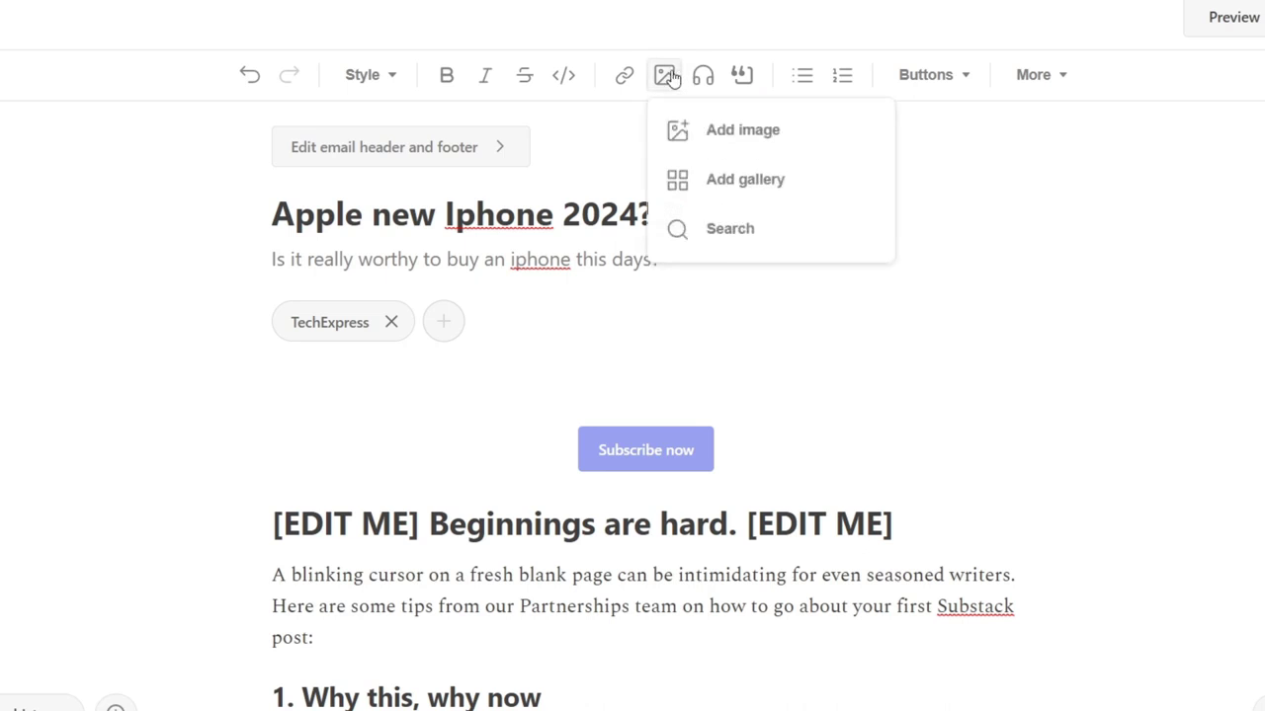
left_click(671, 146)
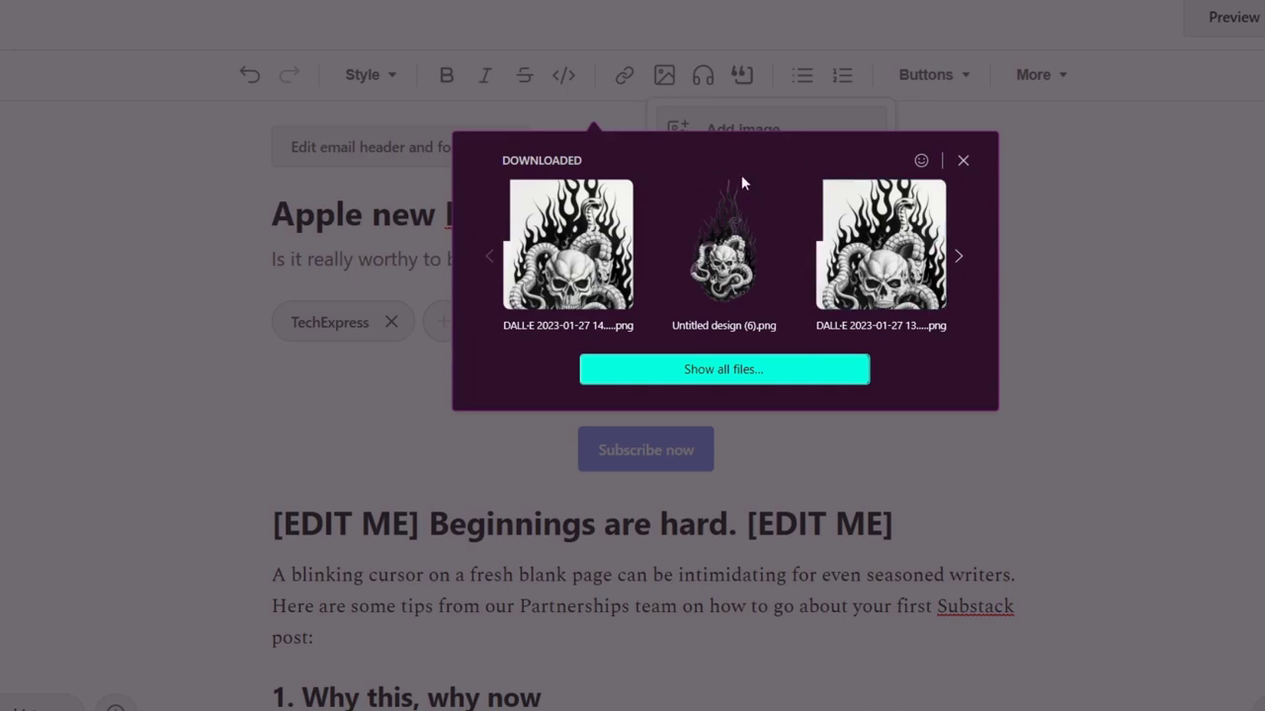
left_click(662, 81)
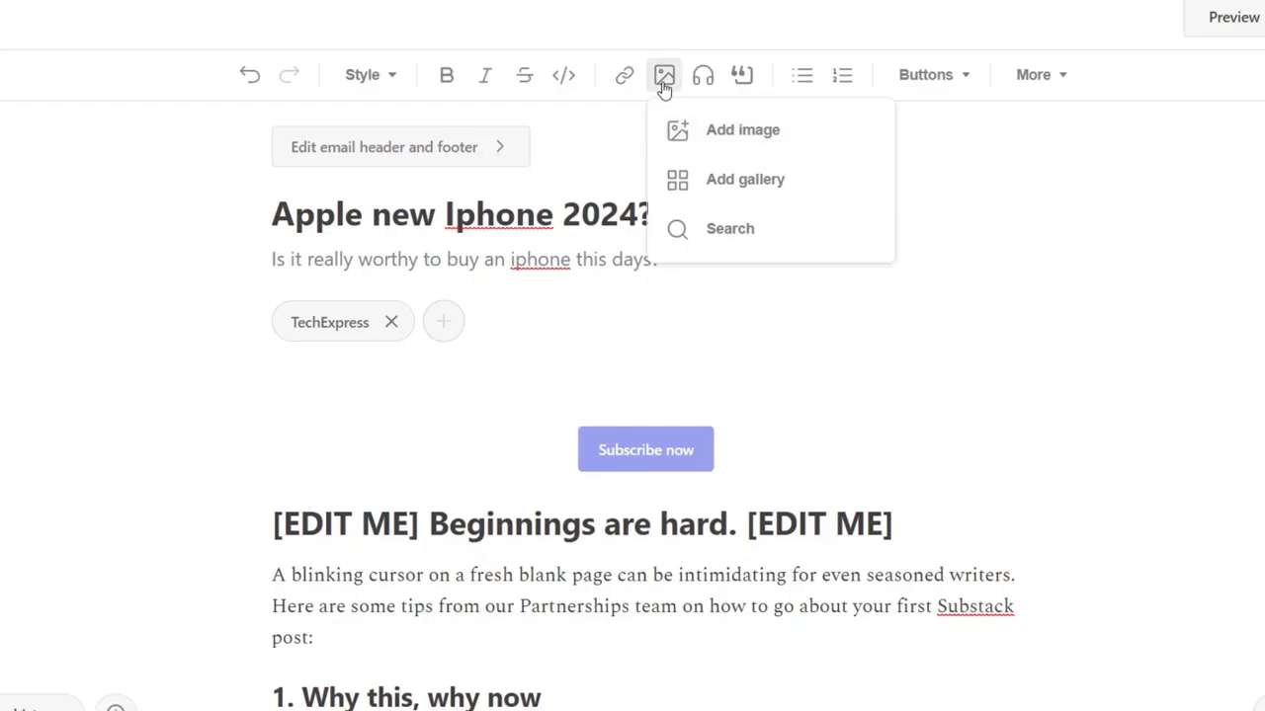
left_click(664, 85)
left_click(729, 188)
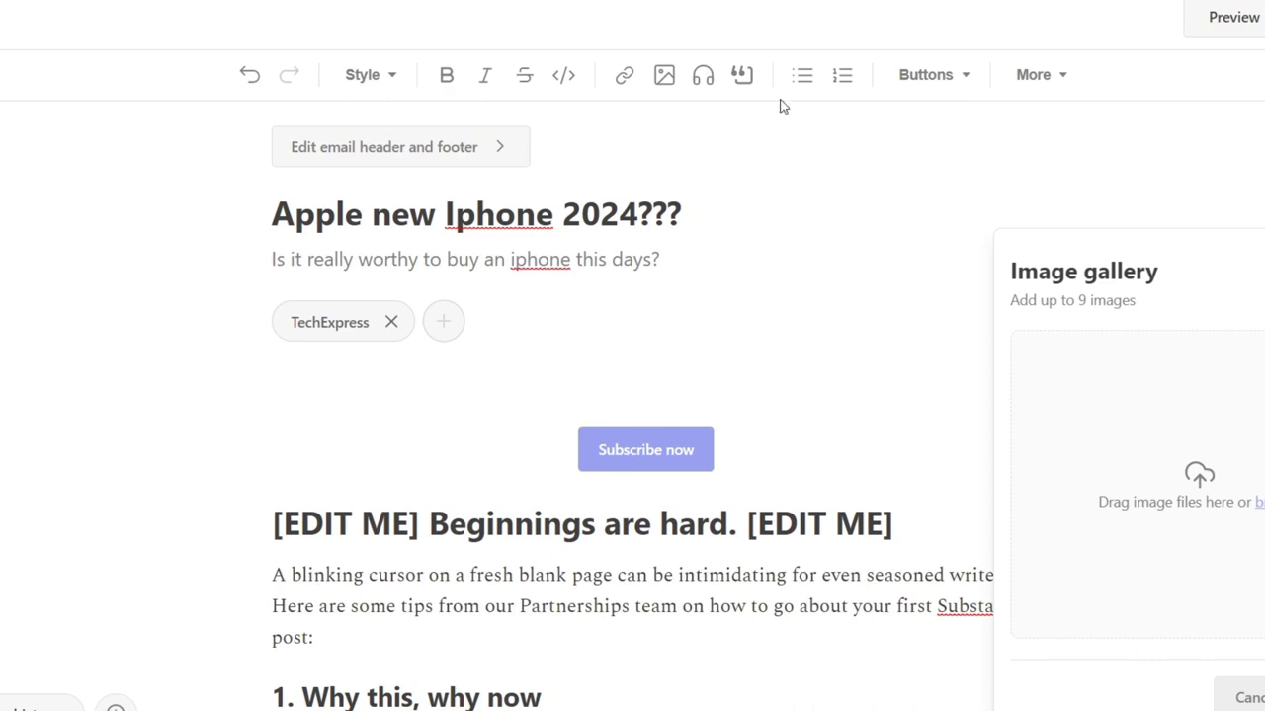
Step: Search the stock images for "iphone", insert the photo of phones on a blue surface, and dismiss the empty image gallery
left_click(664, 75)
left_click(683, 231)
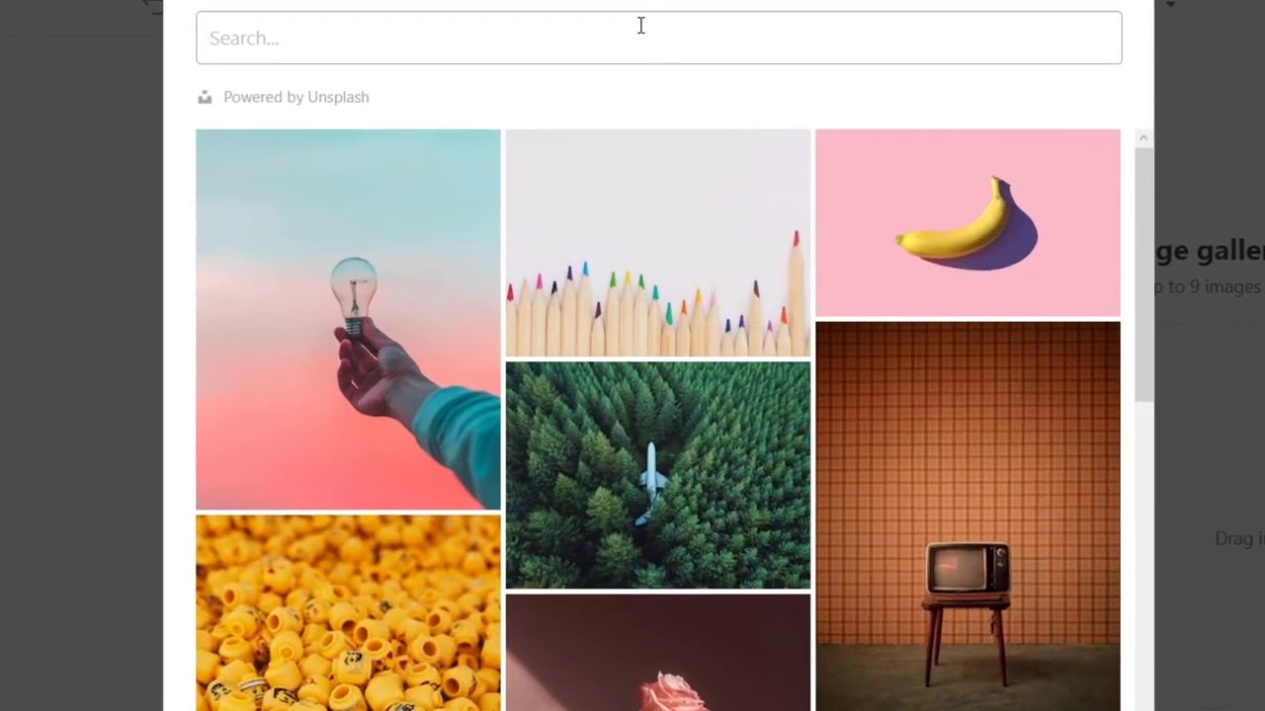
left_click(641, 25)
type("iphone")
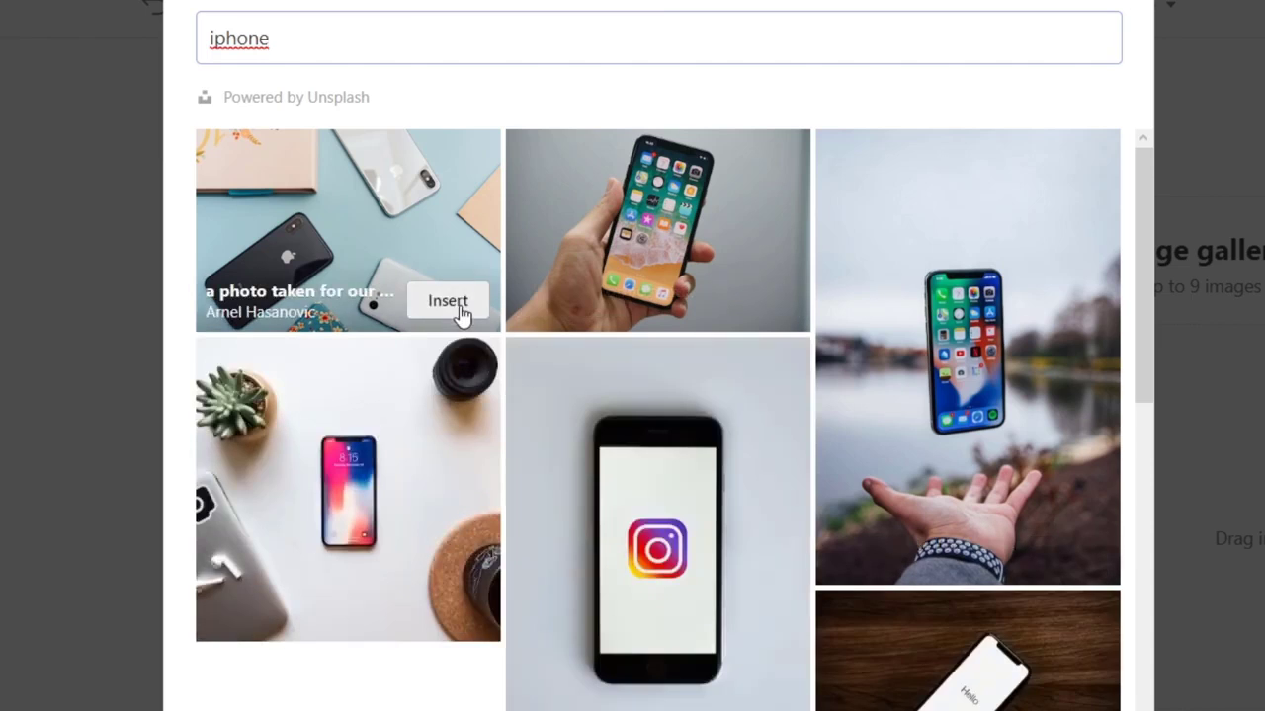
left_click(457, 309)
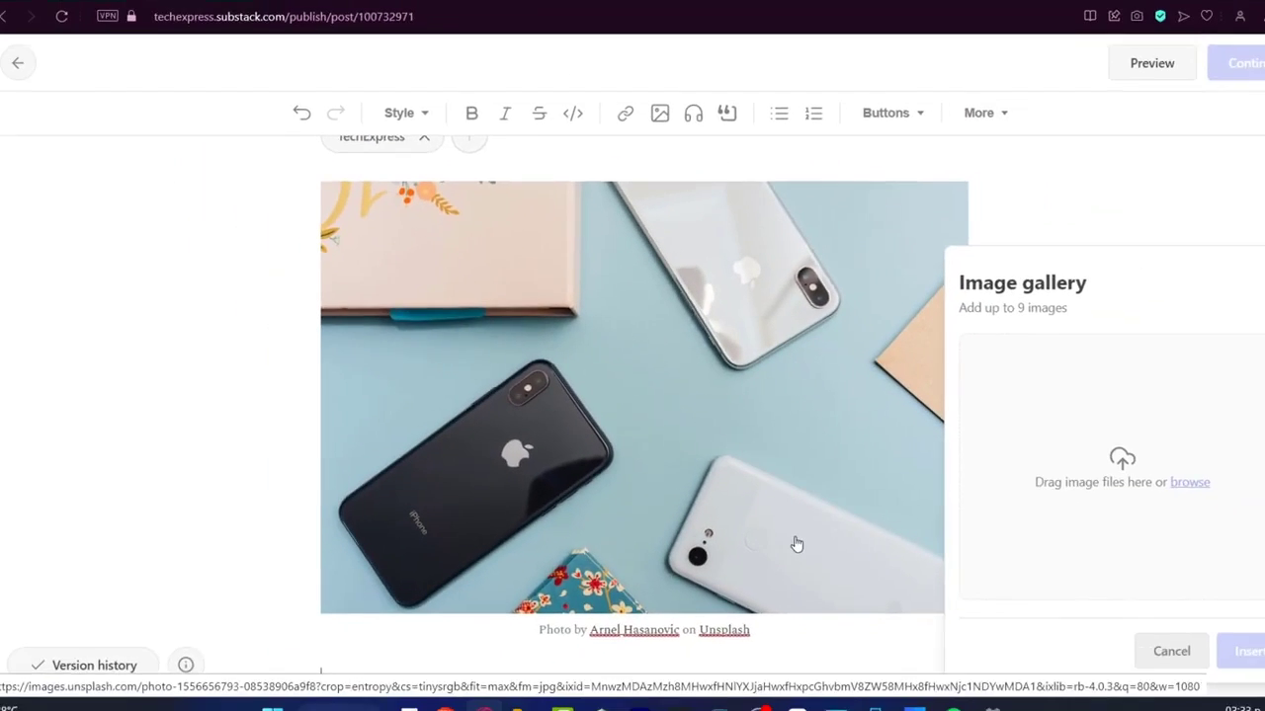
scroll(754, 471, "down", 3)
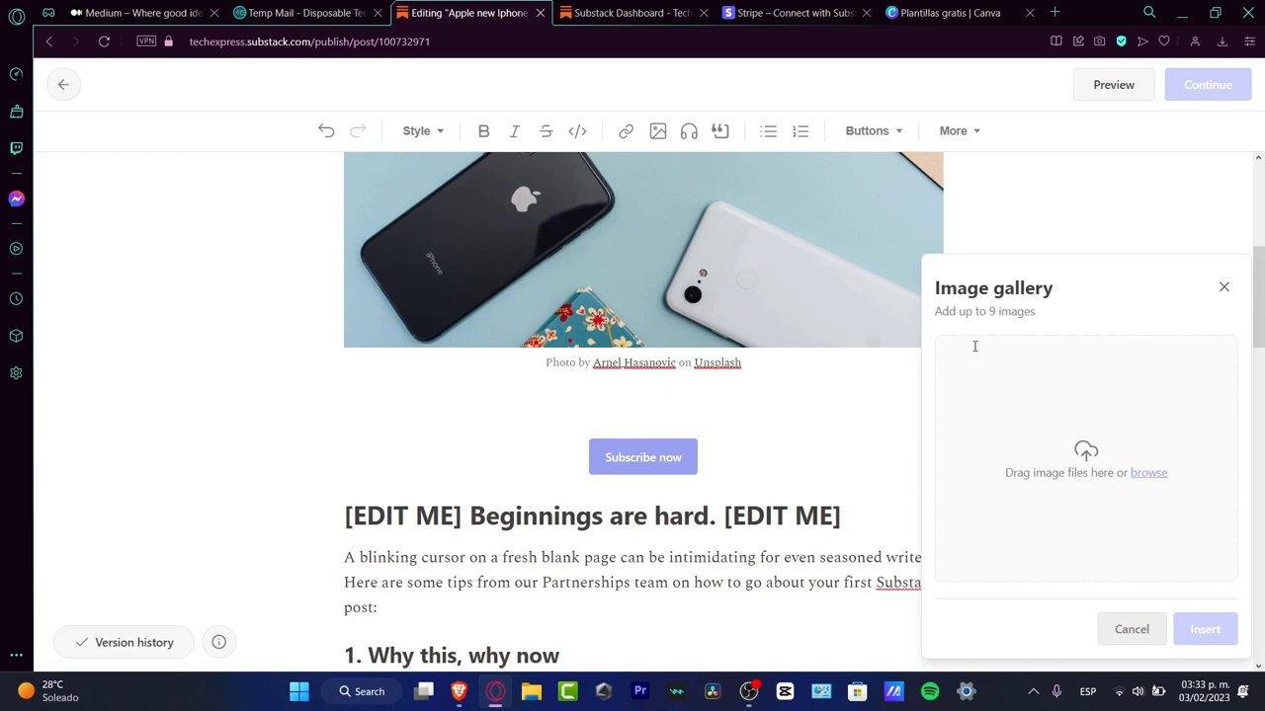
left_click(1223, 287)
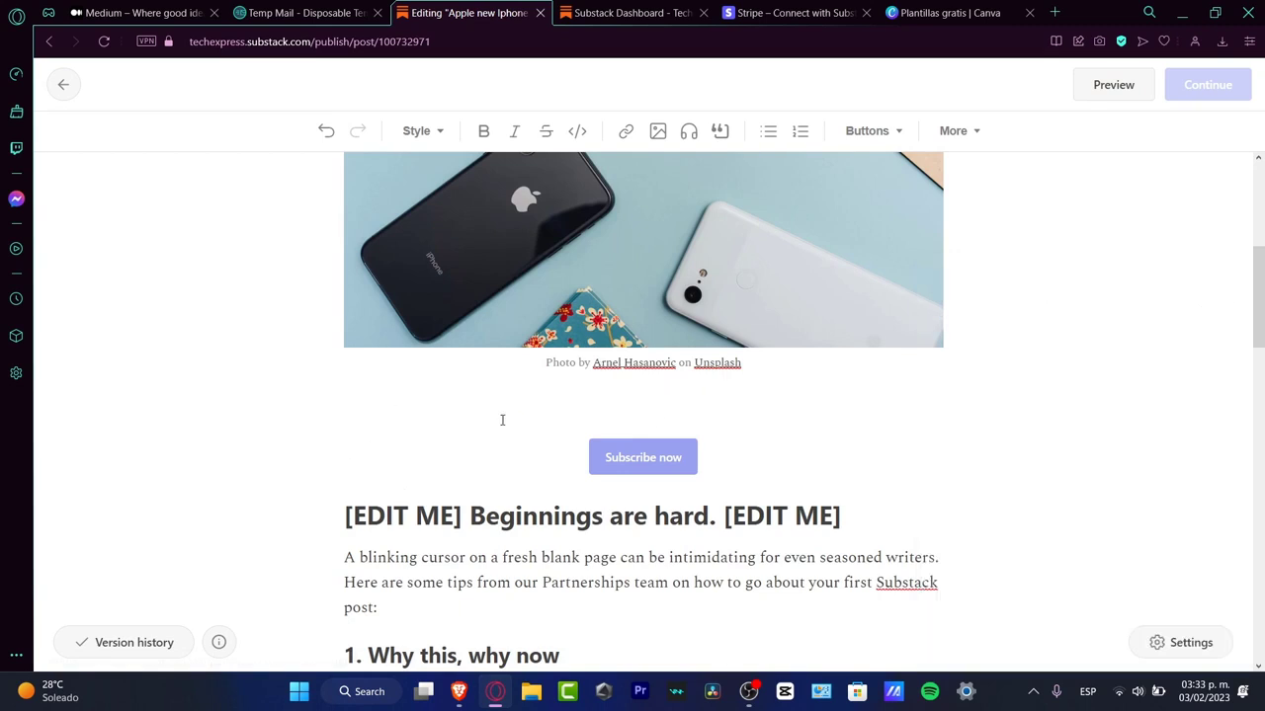
Step: Delete the subscribe button below the photo and enter "THI" in front of the "Beginnings are hard" text
left_click(447, 413)
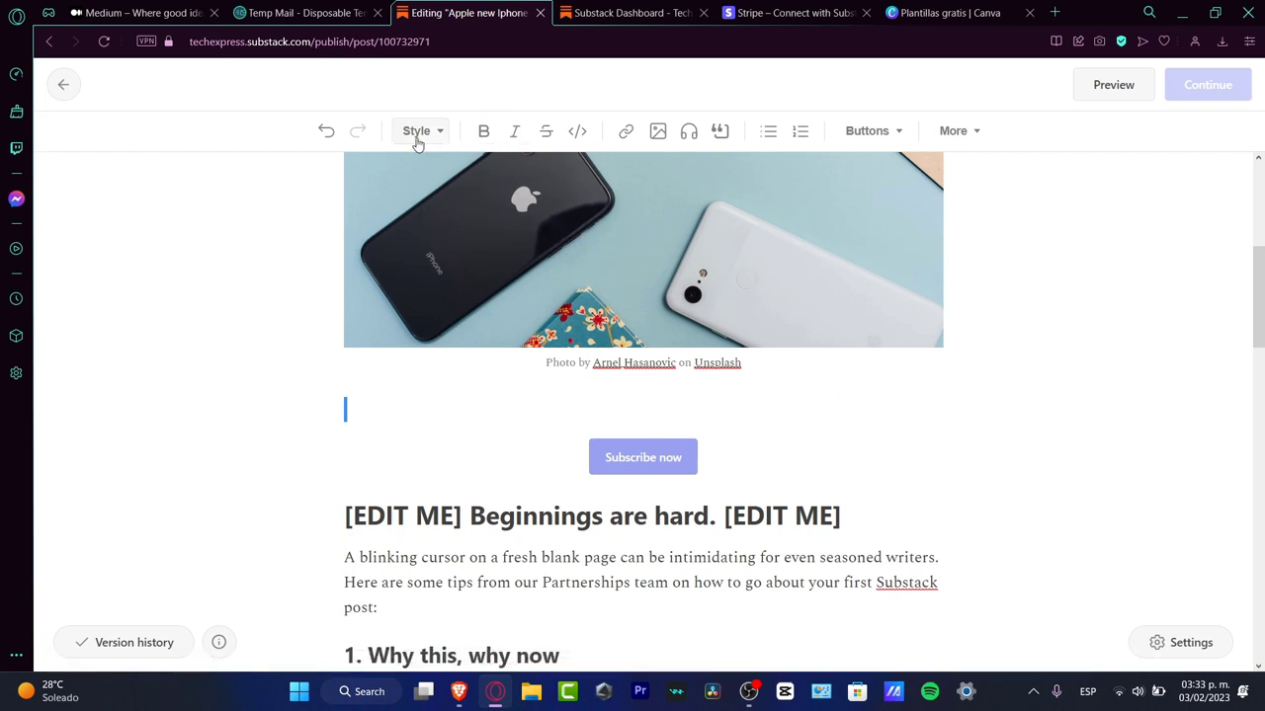
key("Delete")
key("Delete")
type("THI")
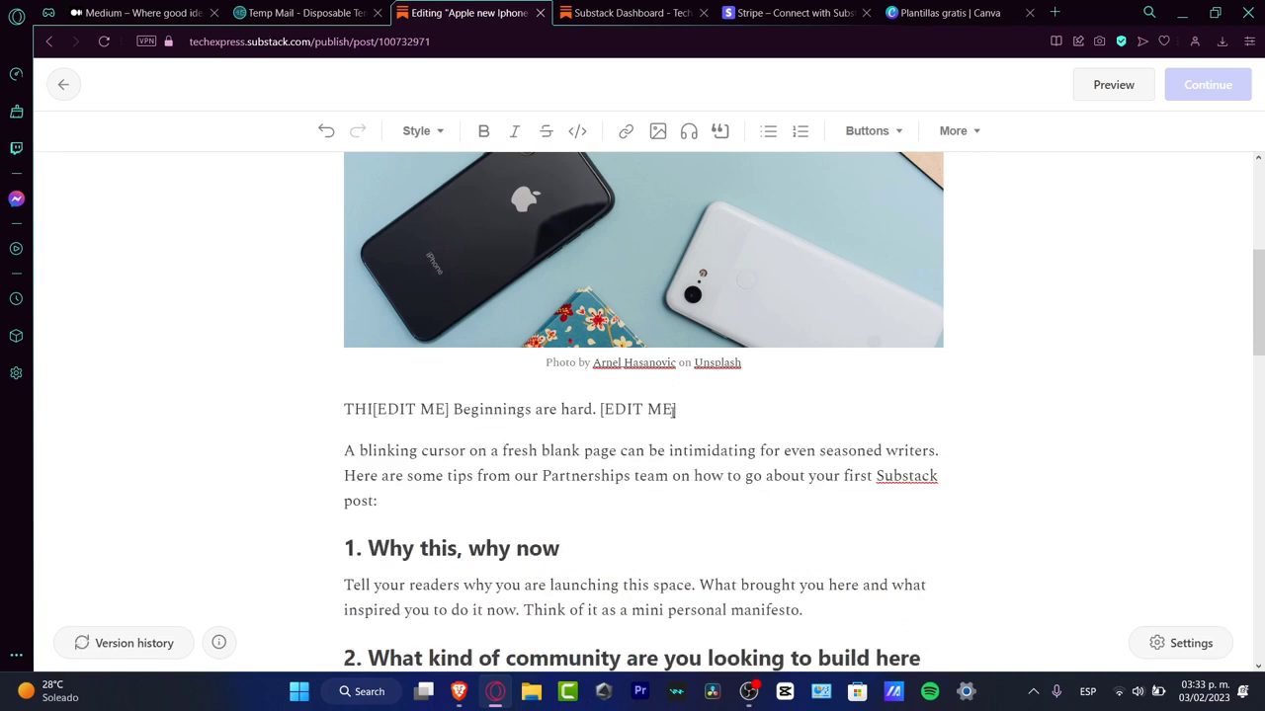
Step: Format the whole "Beginnings are hard" line as Heading 2
left_click_drag(676, 409, 344, 409)
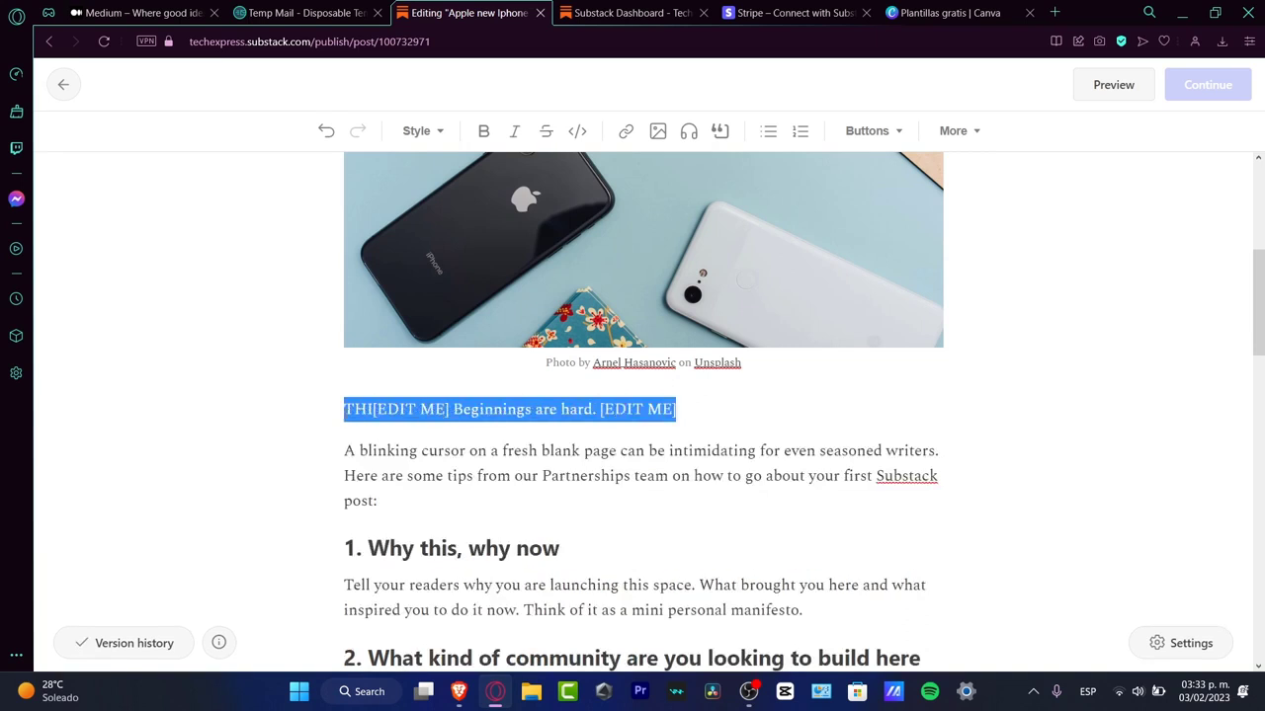
left_click(423, 129)
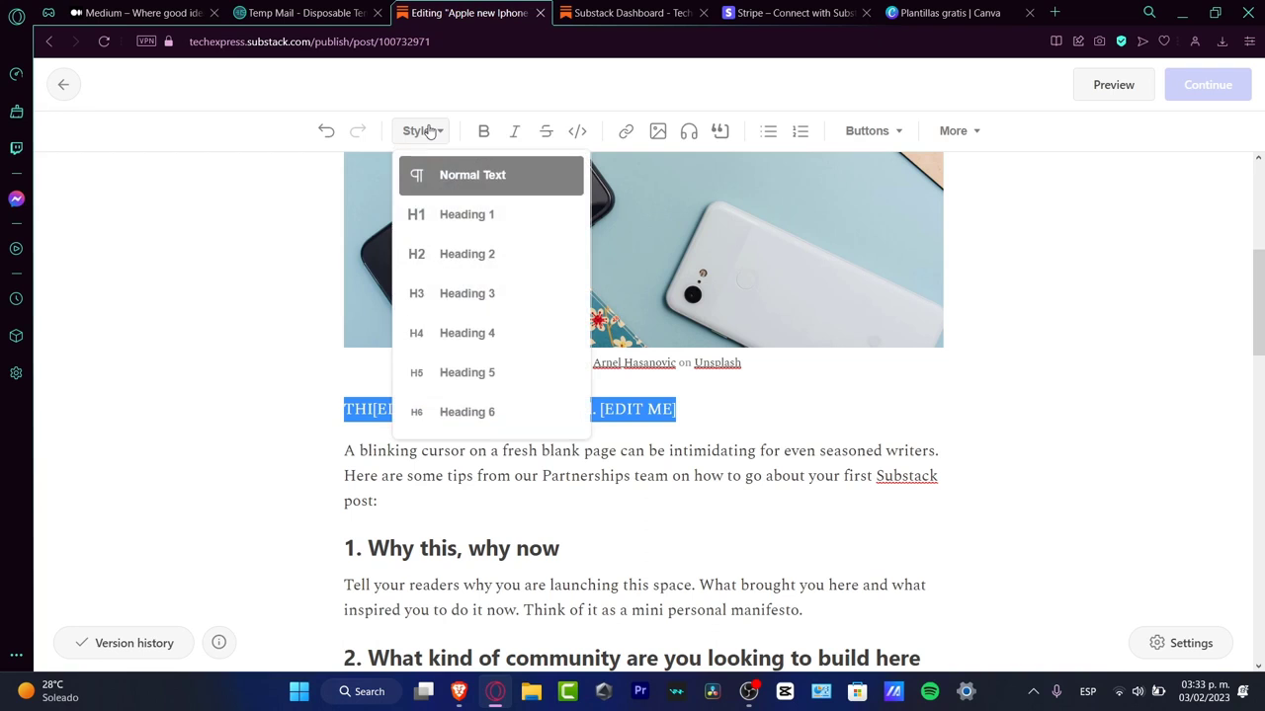
left_click(509, 267)
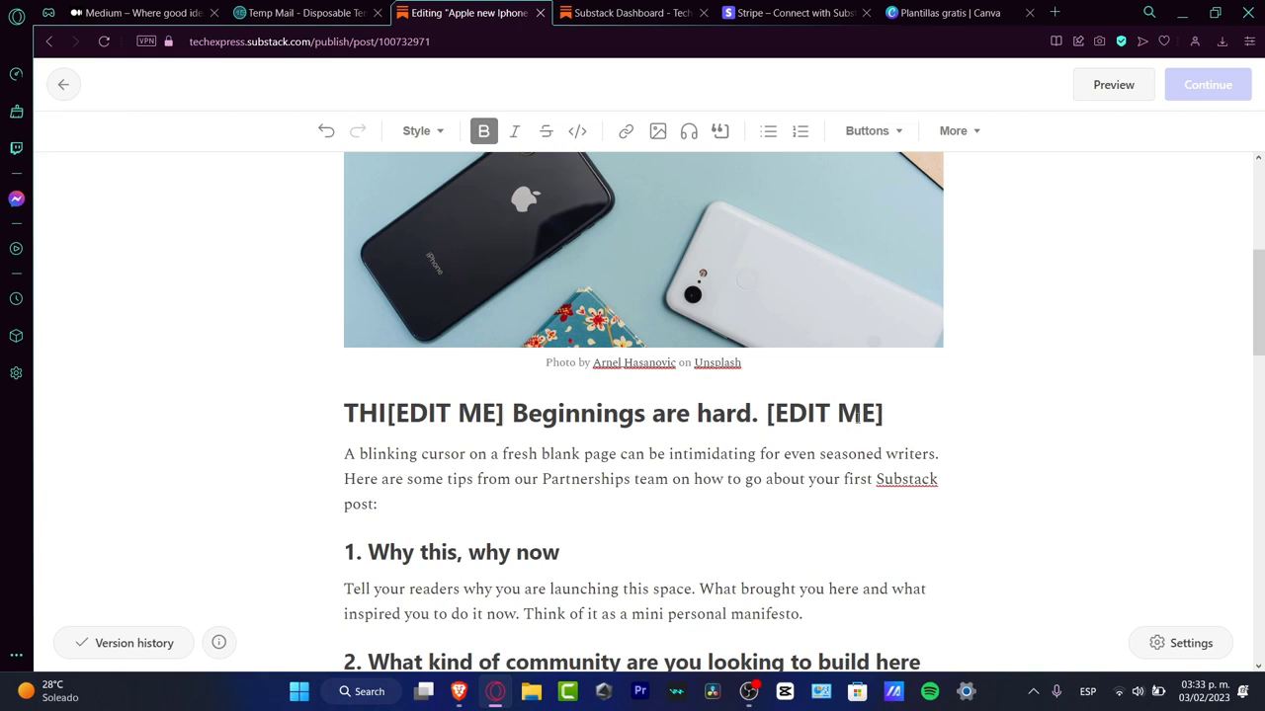
Step: Remove both [EDIT ME] placeholders and the leading "THI" so the heading reads "Beginnings are hard."
left_click_drag(899, 412, 789, 419)
key("BackSpace")
key("BackSpace")
key("BackSpace")
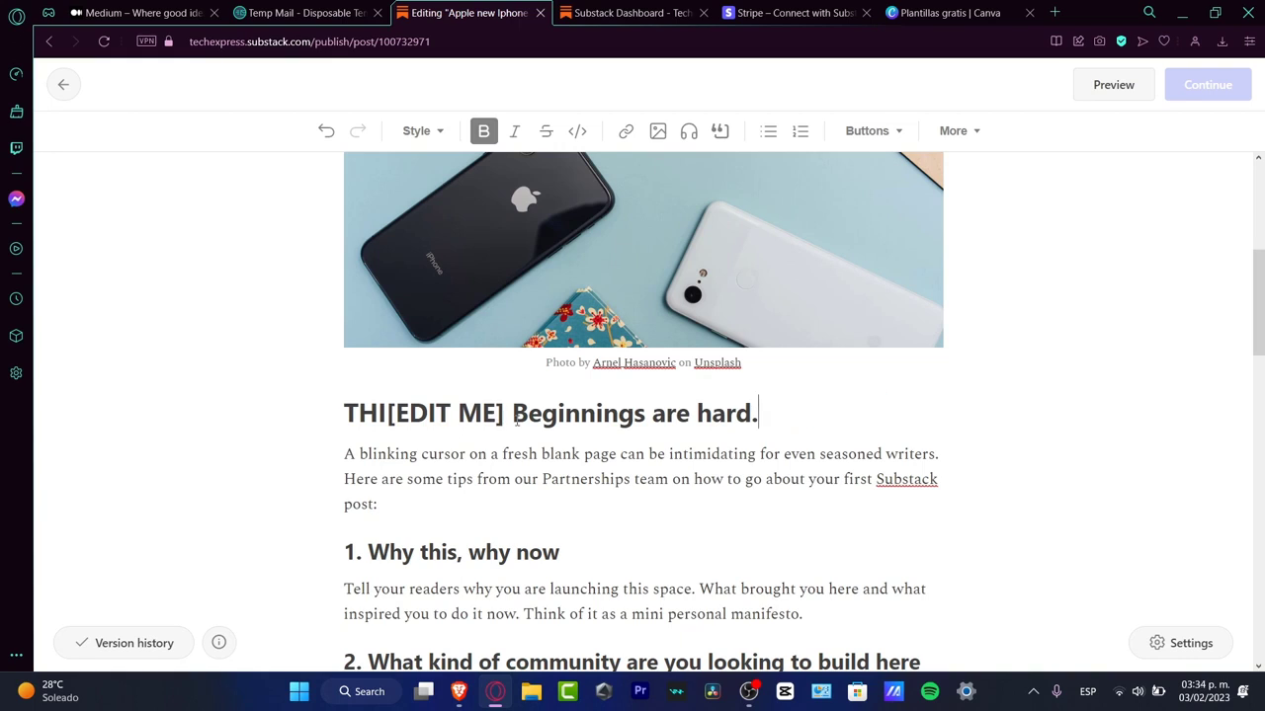
left_click_drag(511, 416, 379, 418)
key("BackSpace")
key("BackSpace")
key("BackSpace")
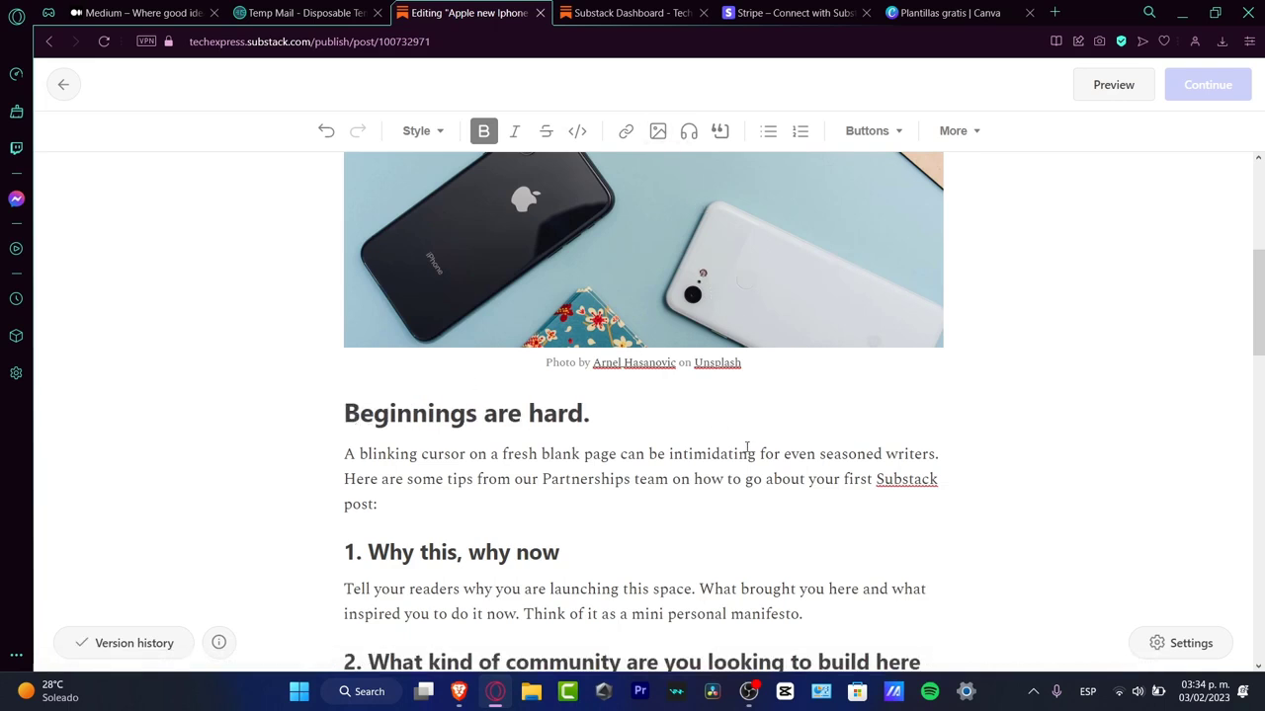
Step: Above the "5. Ignore our advice" heading, add a new paragraph reading "If you want to buy this item, you can go in here:"
scroll(748, 451, "down", 10)
scroll(748, 450, "up", 13)
scroll(748, 449, "up", 2)
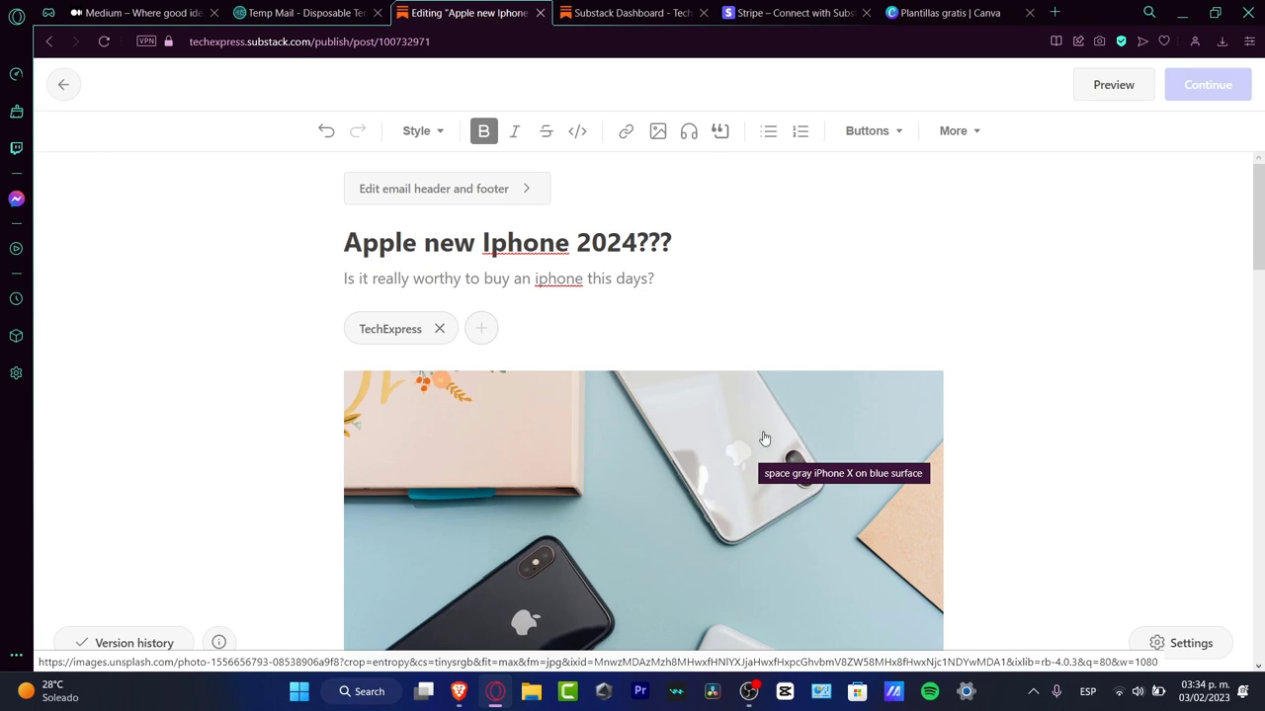
scroll(762, 438, "down", 20)
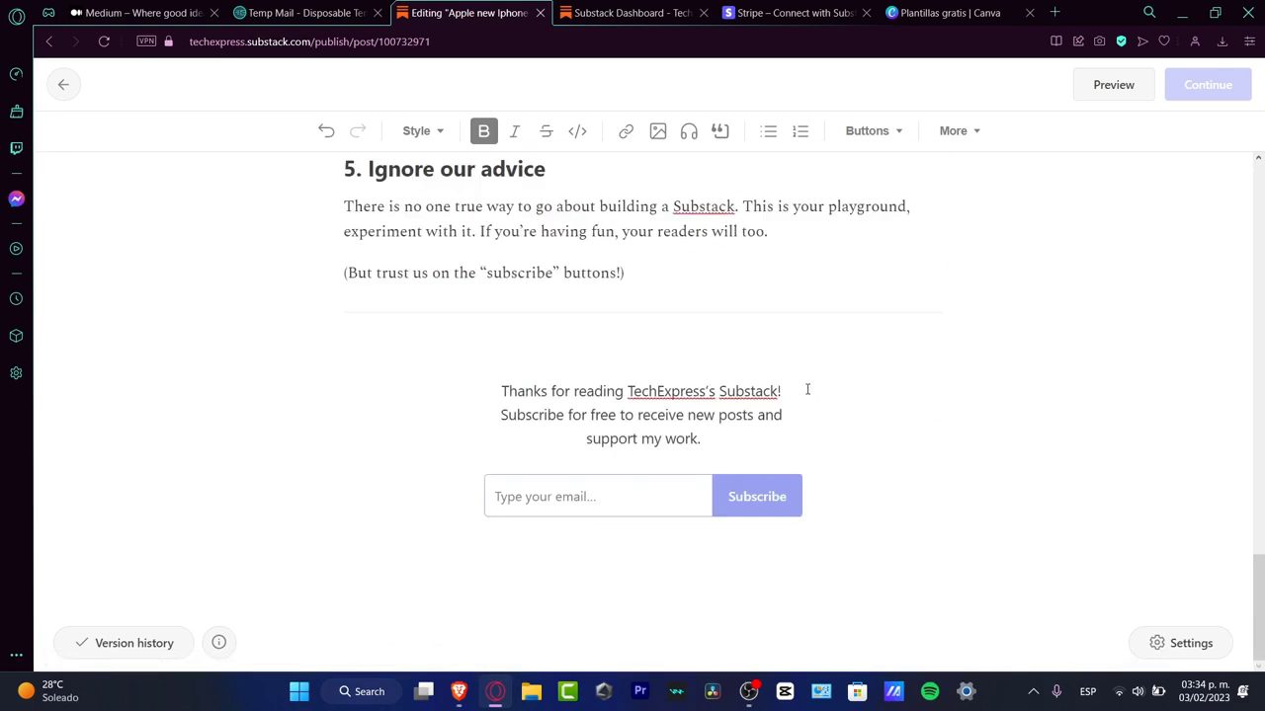
scroll(808, 389, "up", 3)
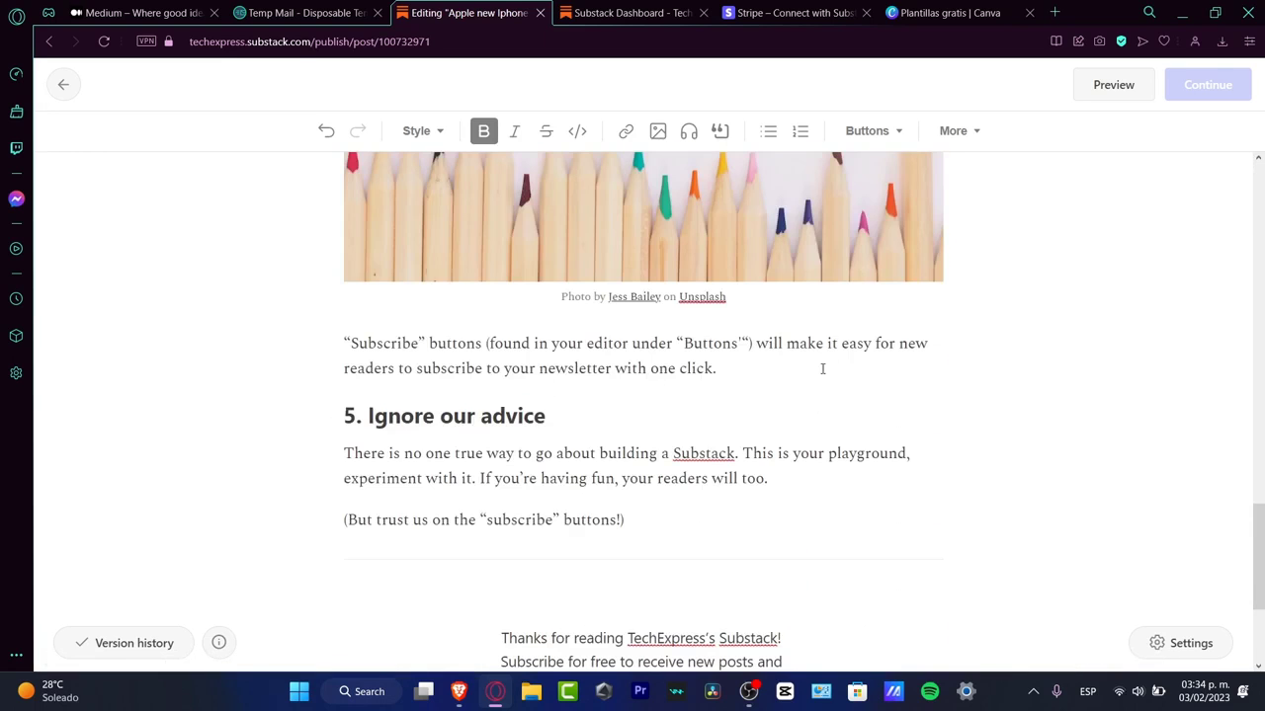
left_click(785, 379)
key("Return")
key("Return")
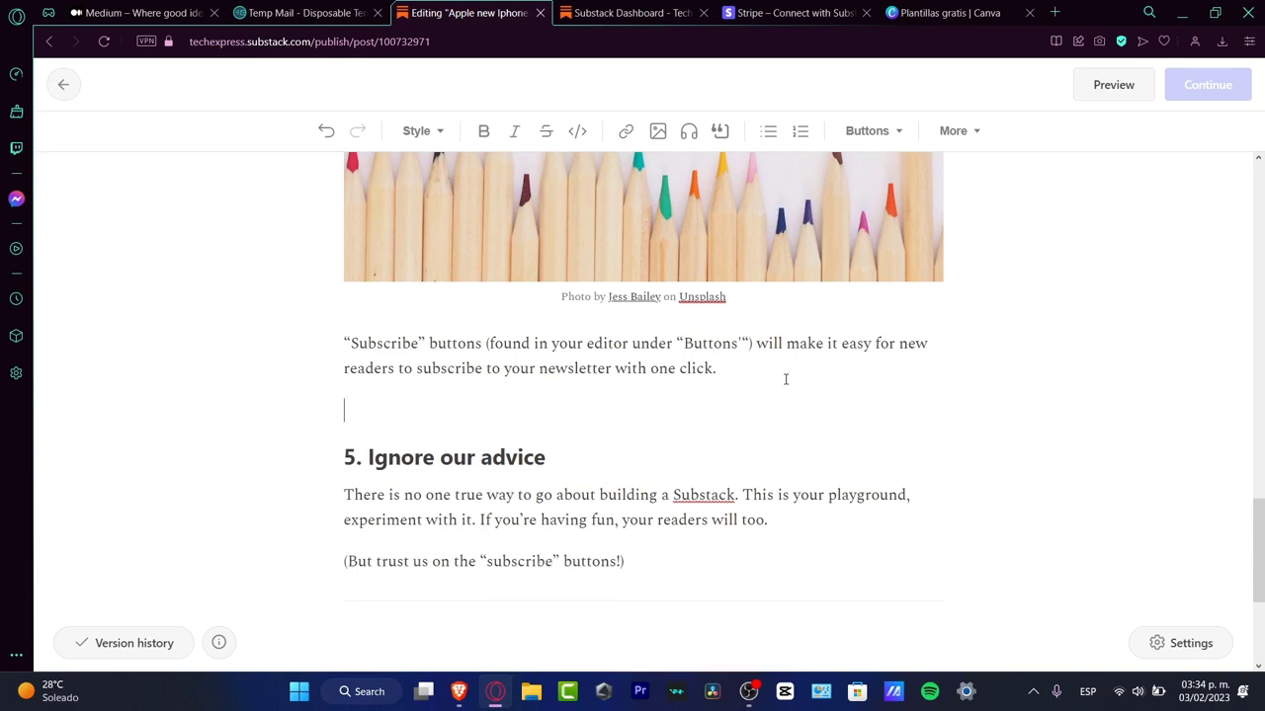
type("If y")
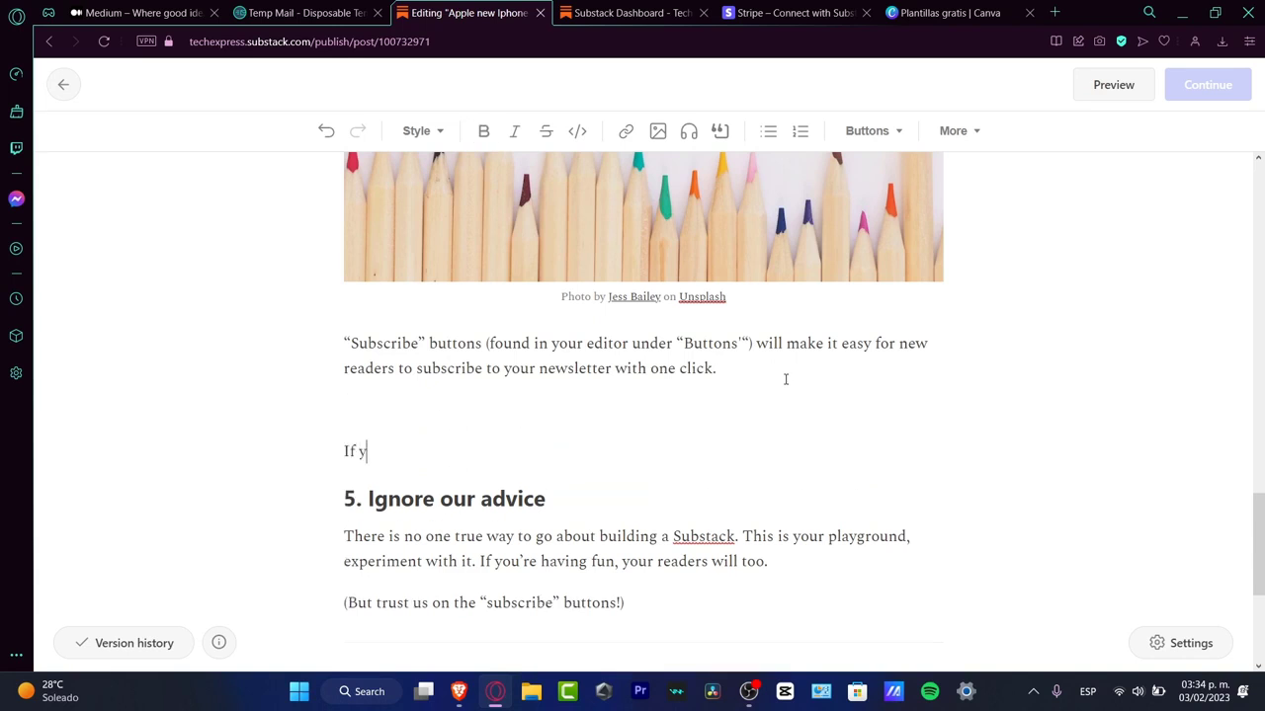
type("ou want to buy this ")
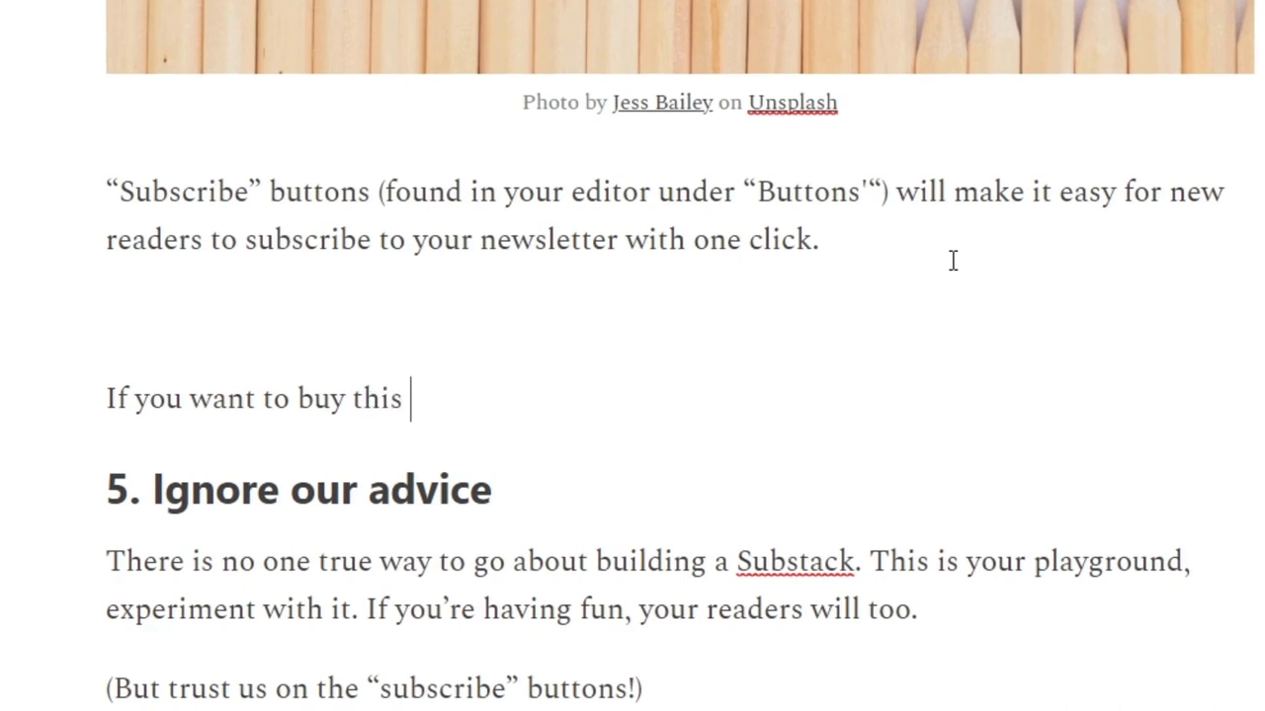
type("item, ")
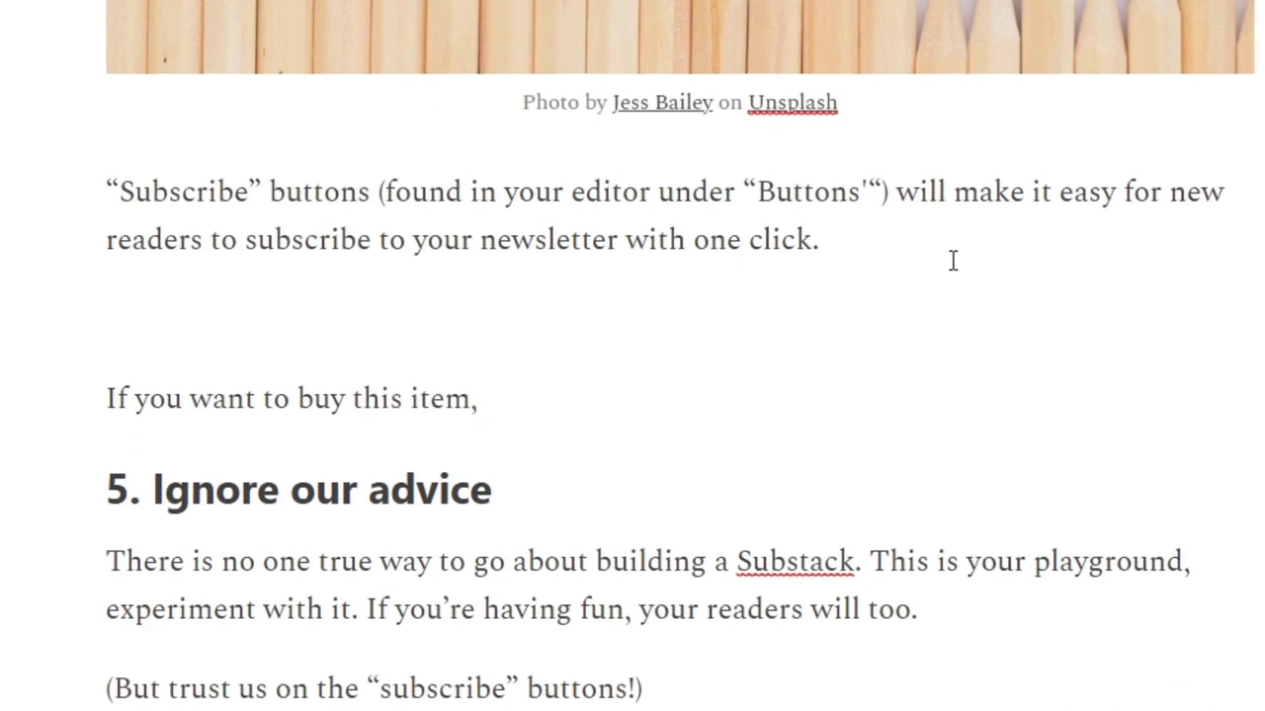
type("you can go in here:")
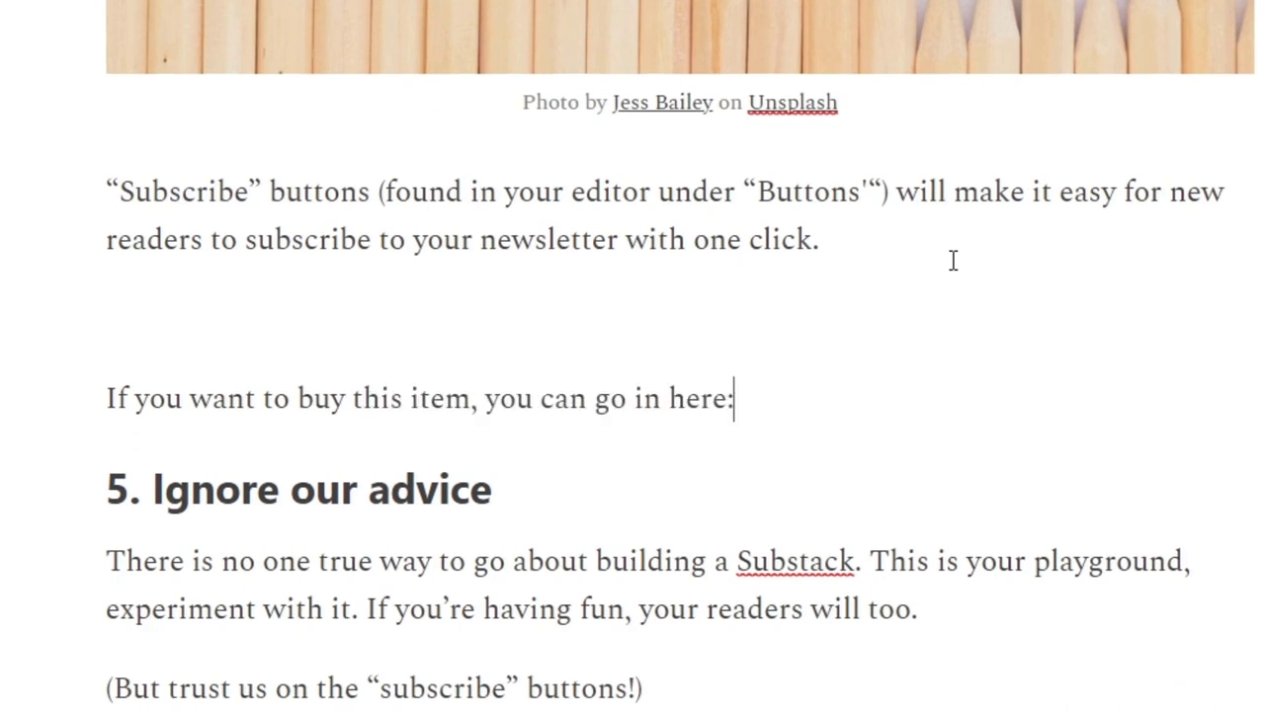
key("Return")
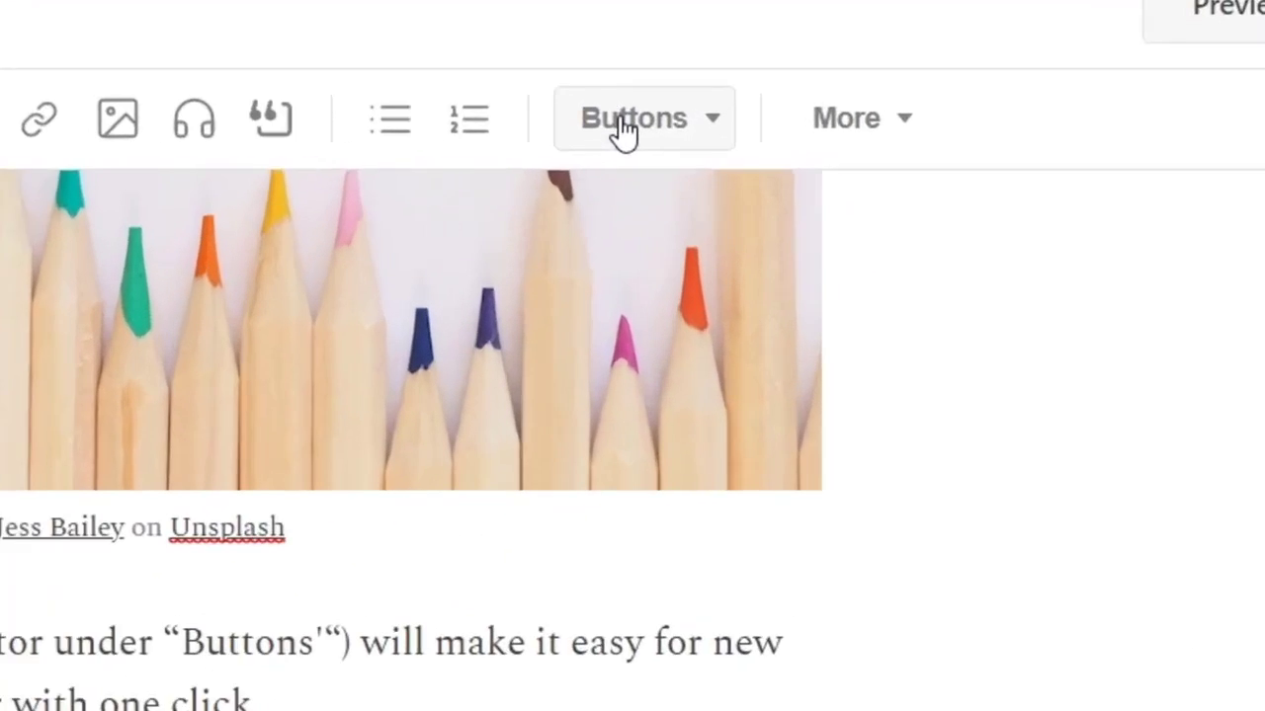
left_click(857, 132)
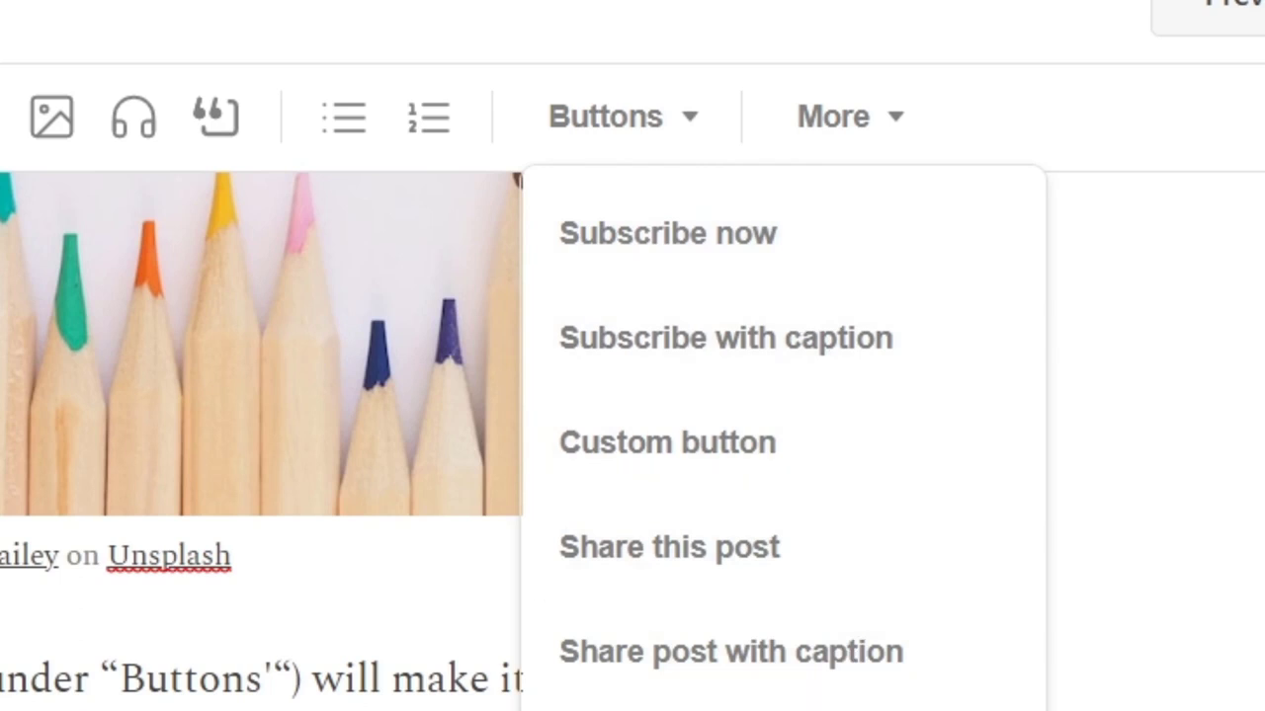
left_click(819, 472)
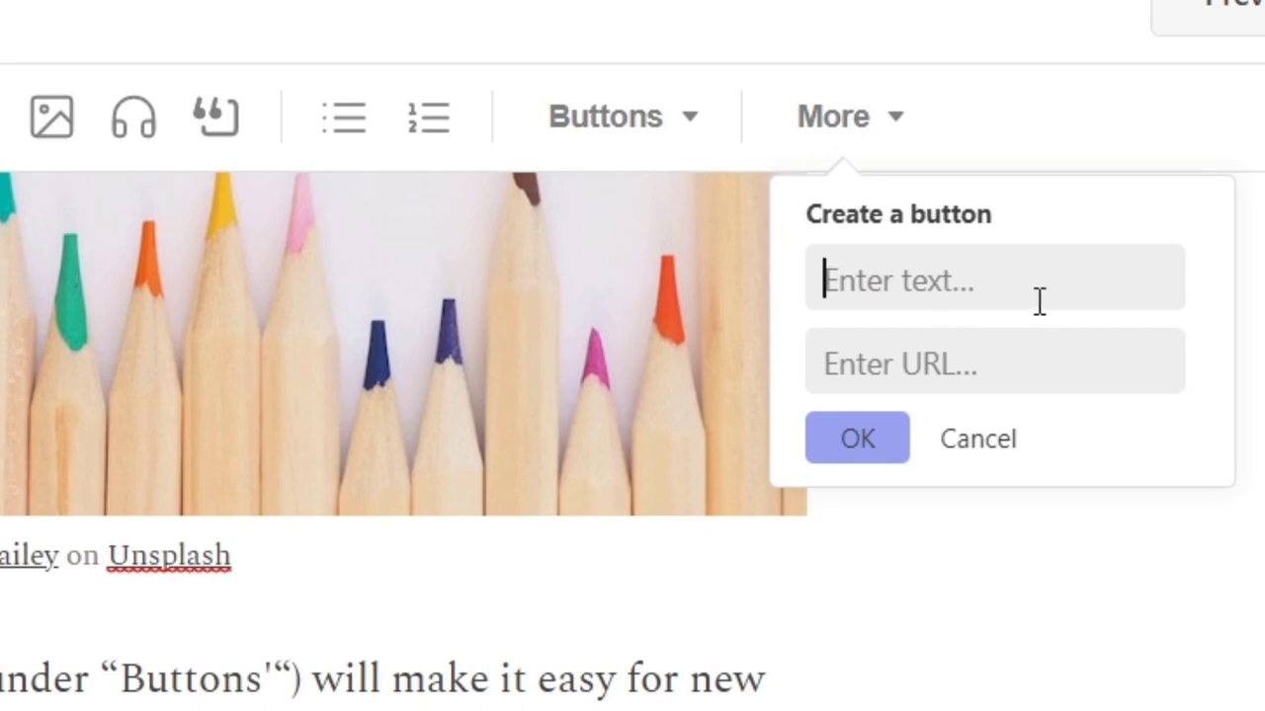
type("Buy now")
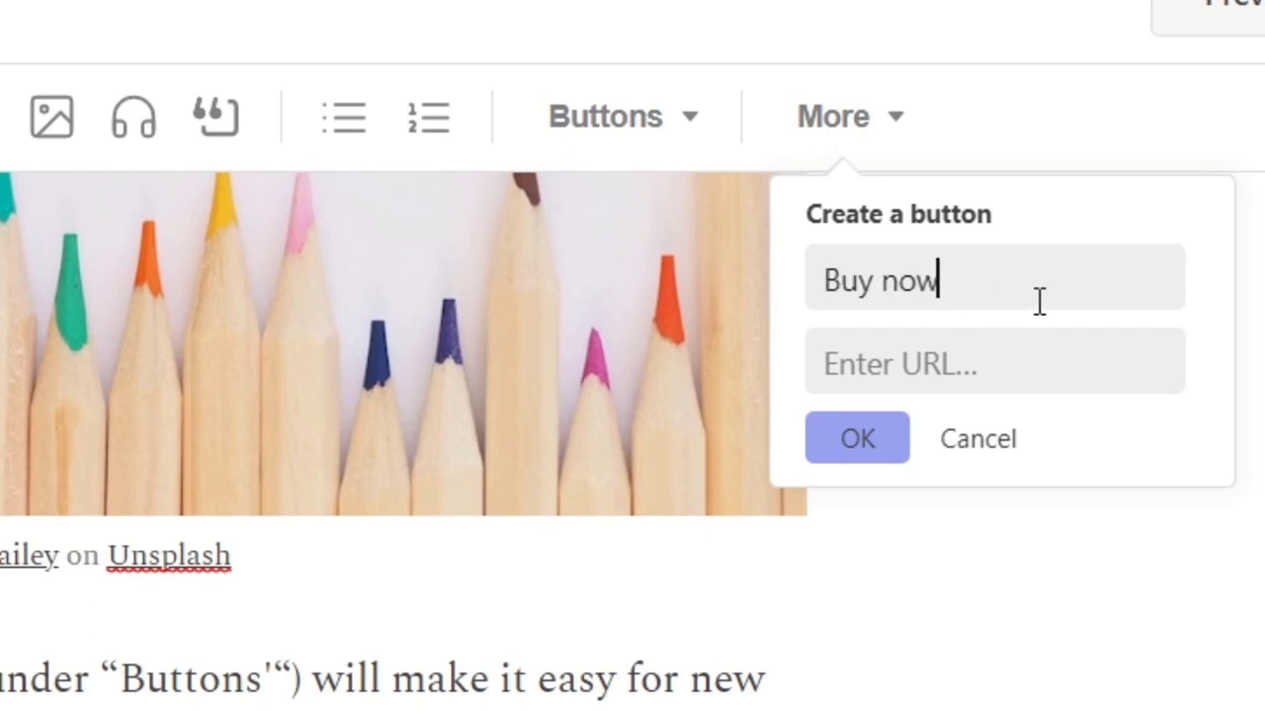
left_click(1058, 350)
type("www.ap")
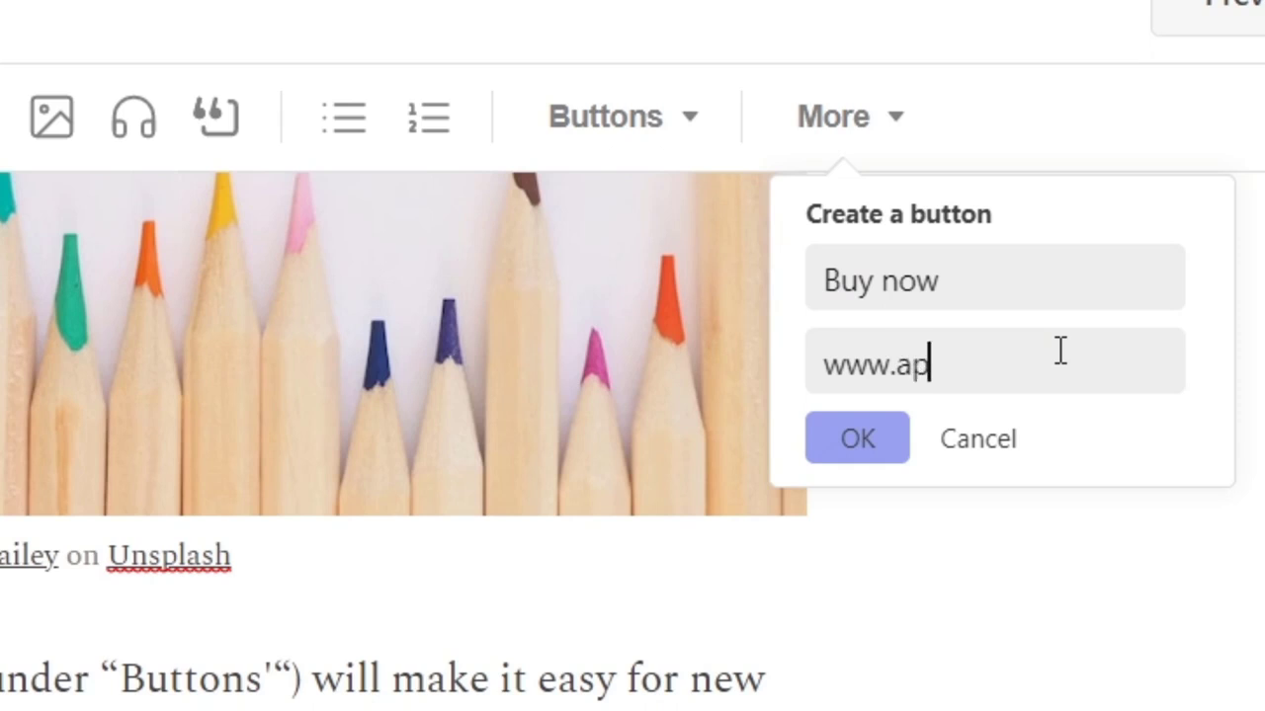
key("BackSpace")
type("pple.com")
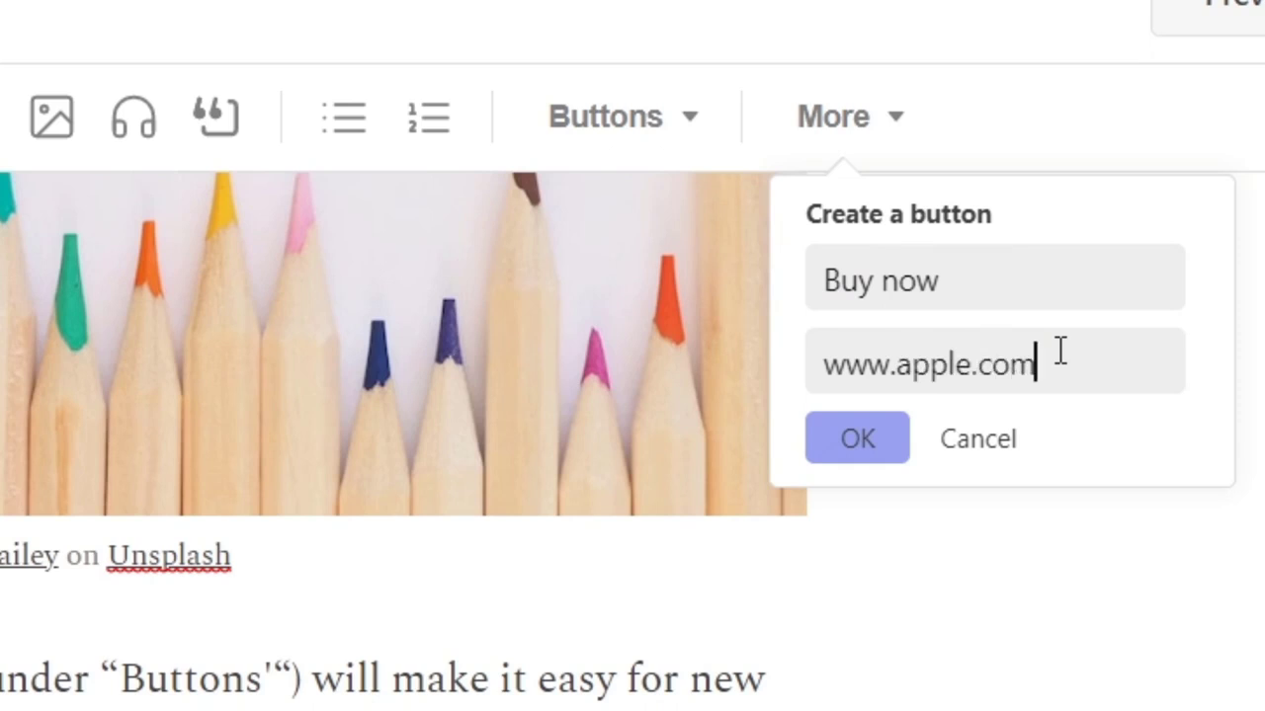
left_click(821, 361)
type("ht´pp")
key("BackSpace")
key("BackSpace")
key("BackSpace")
type("tps:/")
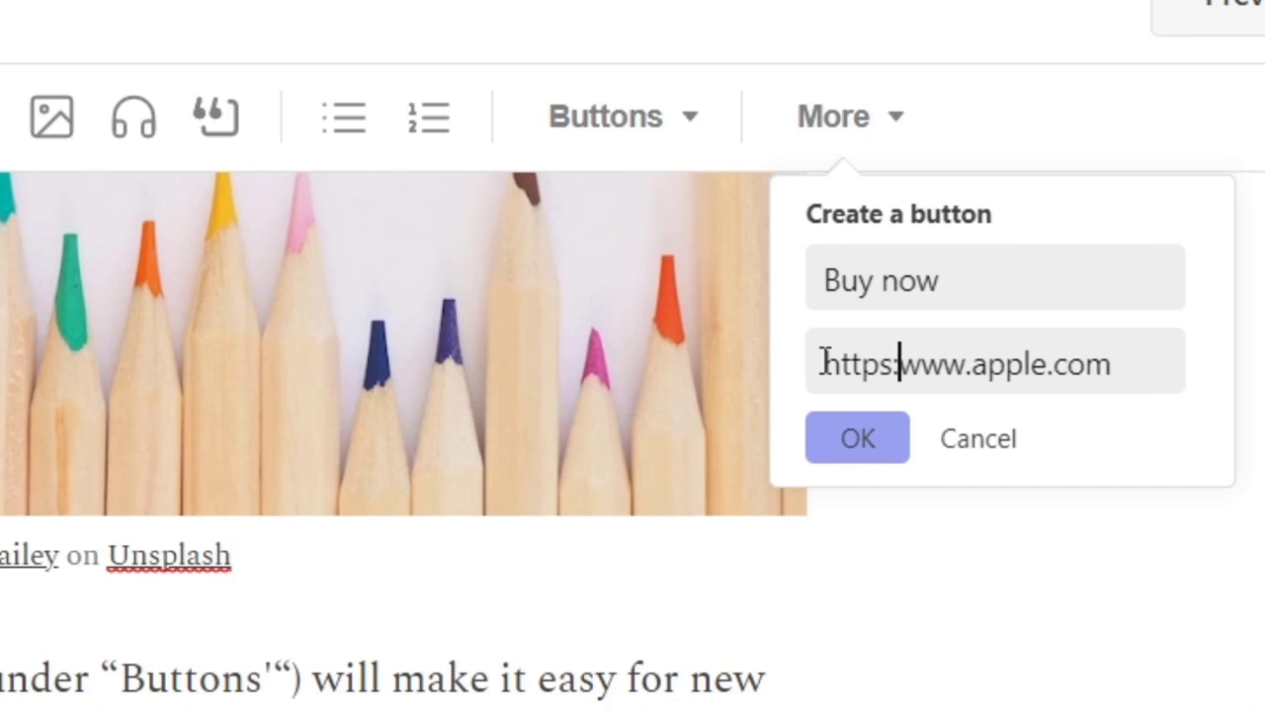
type("/")
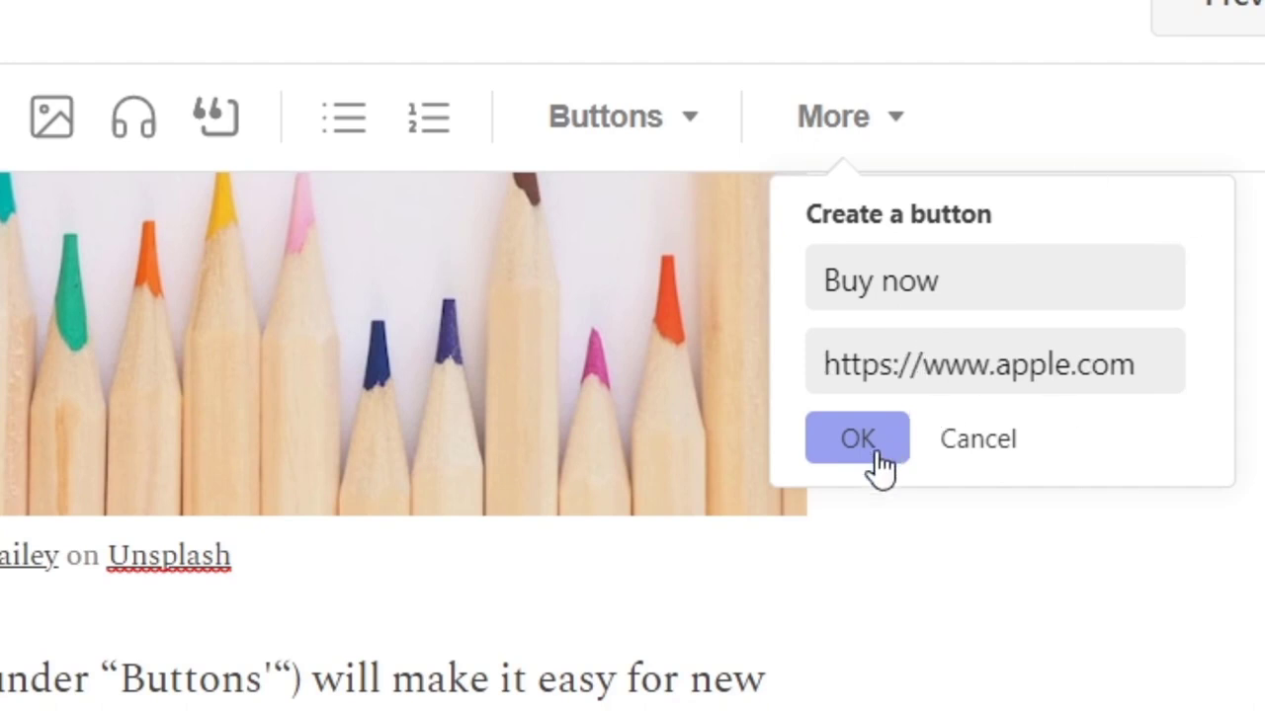
left_click(879, 445)
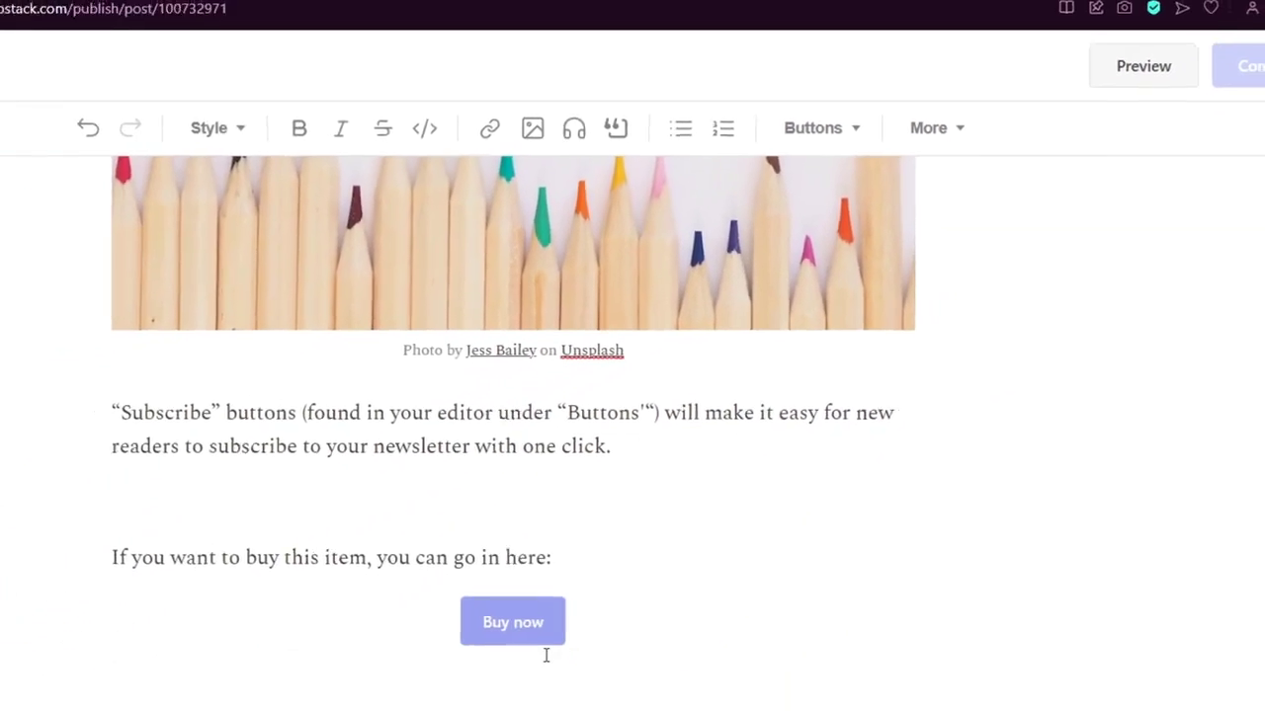
left_click(656, 529)
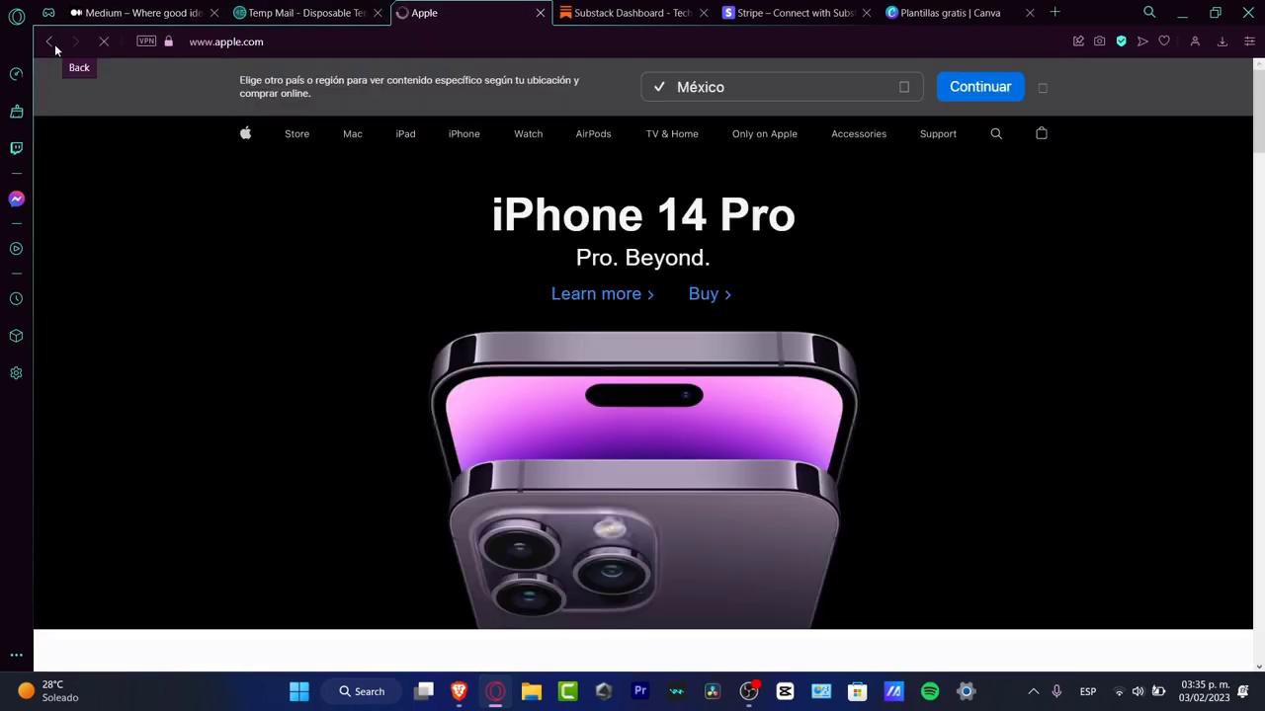
left_click(50, 41)
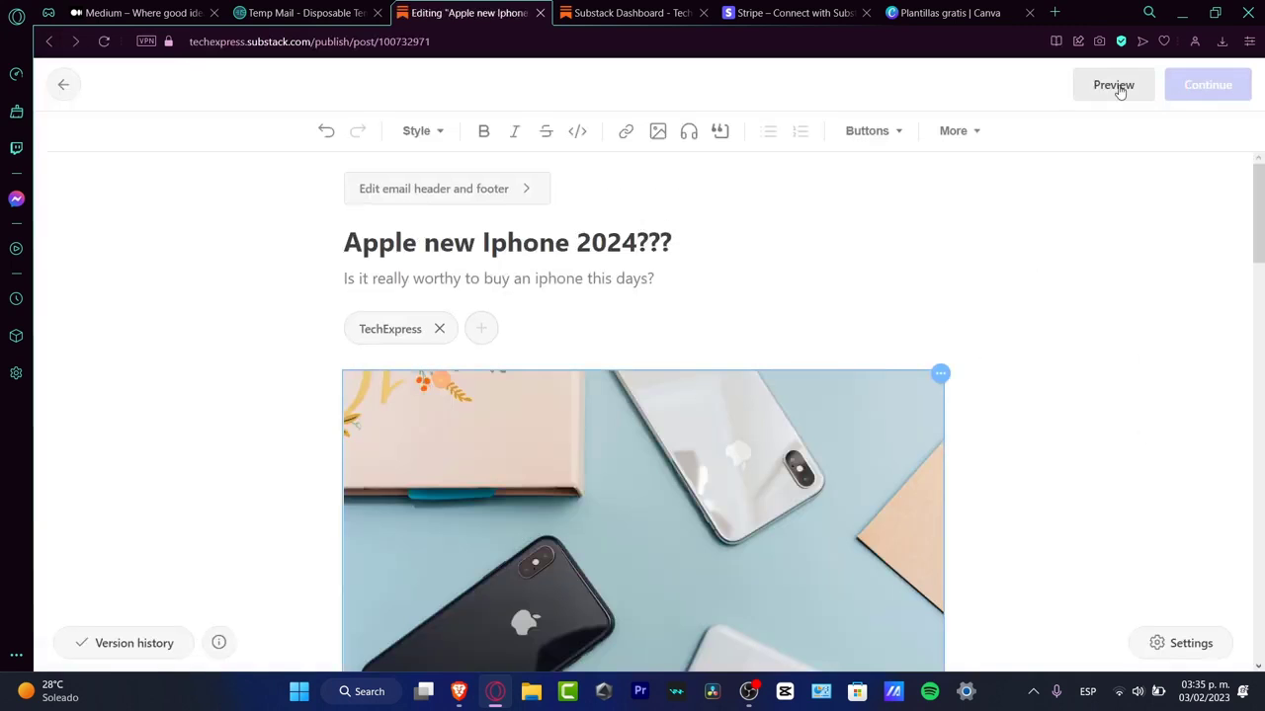
Step: Preview the post in the mobile website layout and read through its content
left_click(1114, 86)
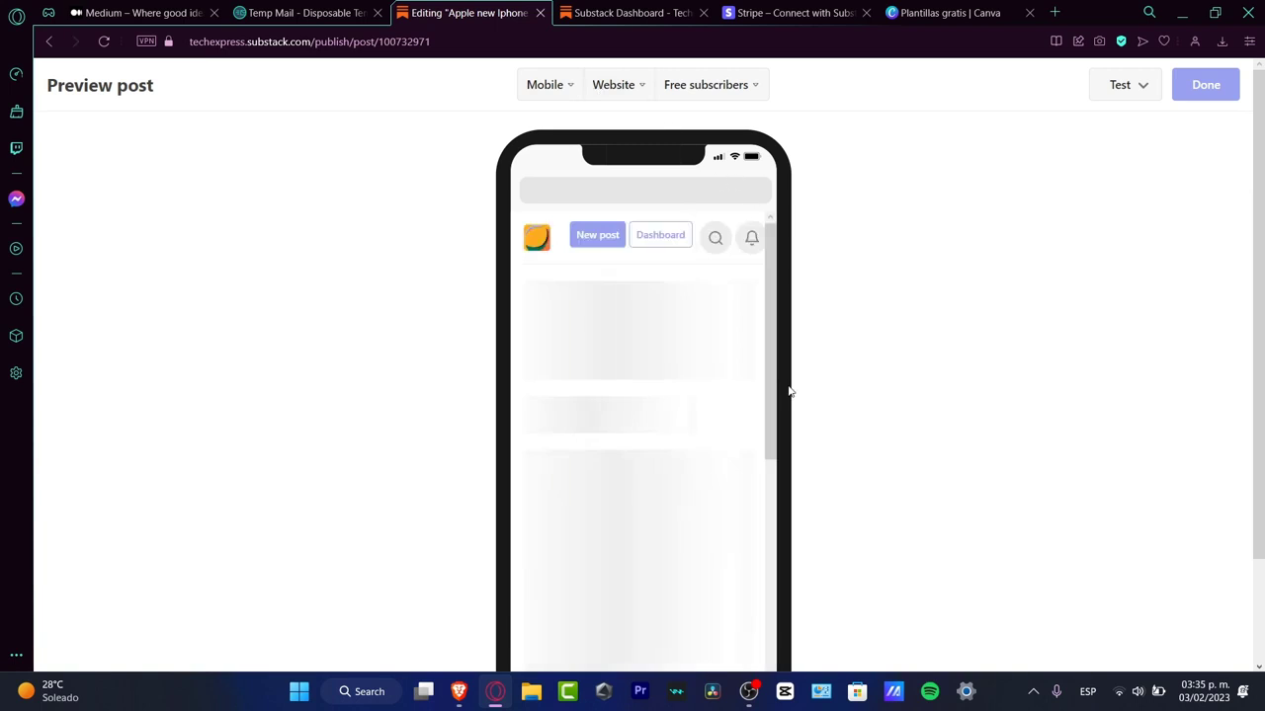
scroll(790, 392, "down", 1)
scroll(789, 392, "up", 1)
left_click(573, 90)
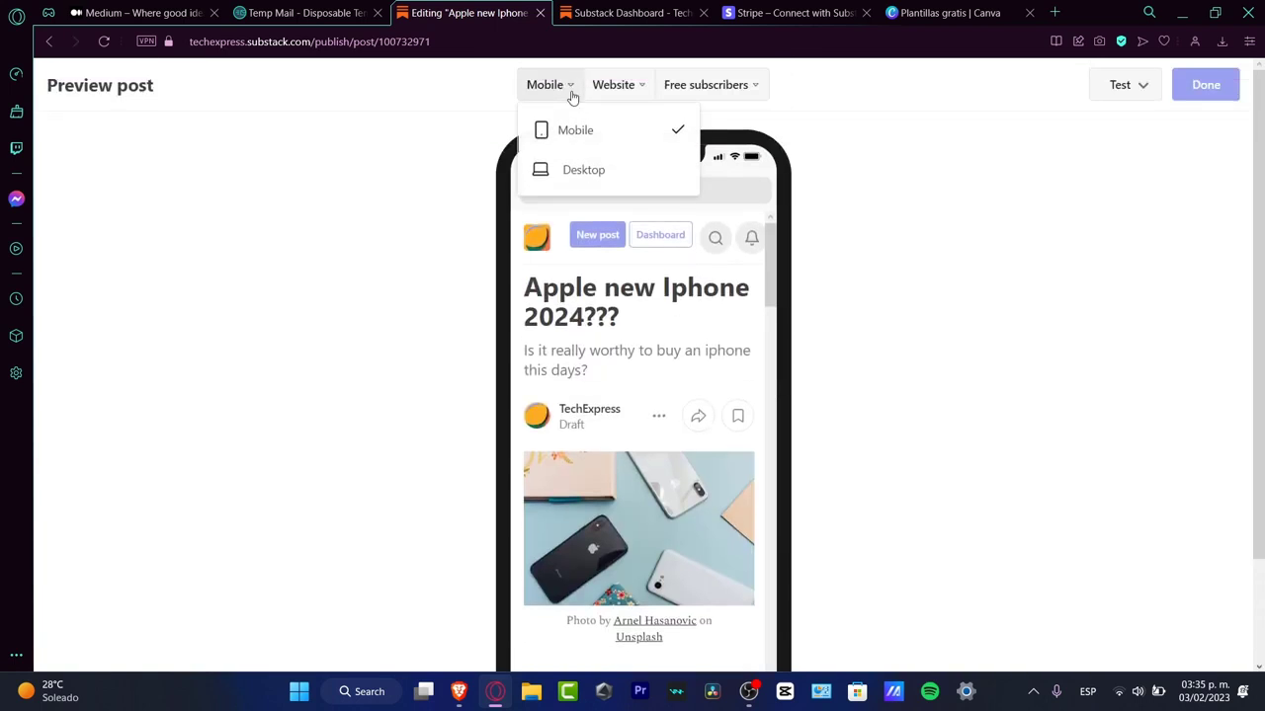
left_click(561, 85)
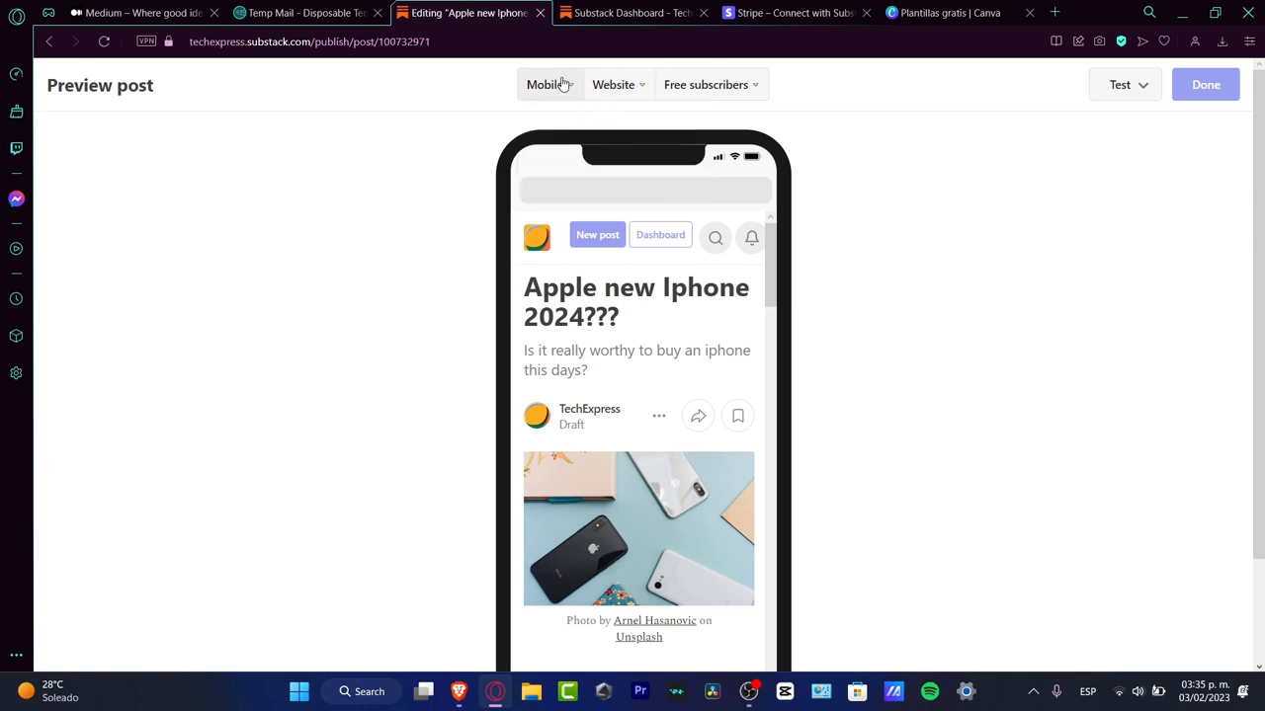
scroll(737, 244, "down", 15)
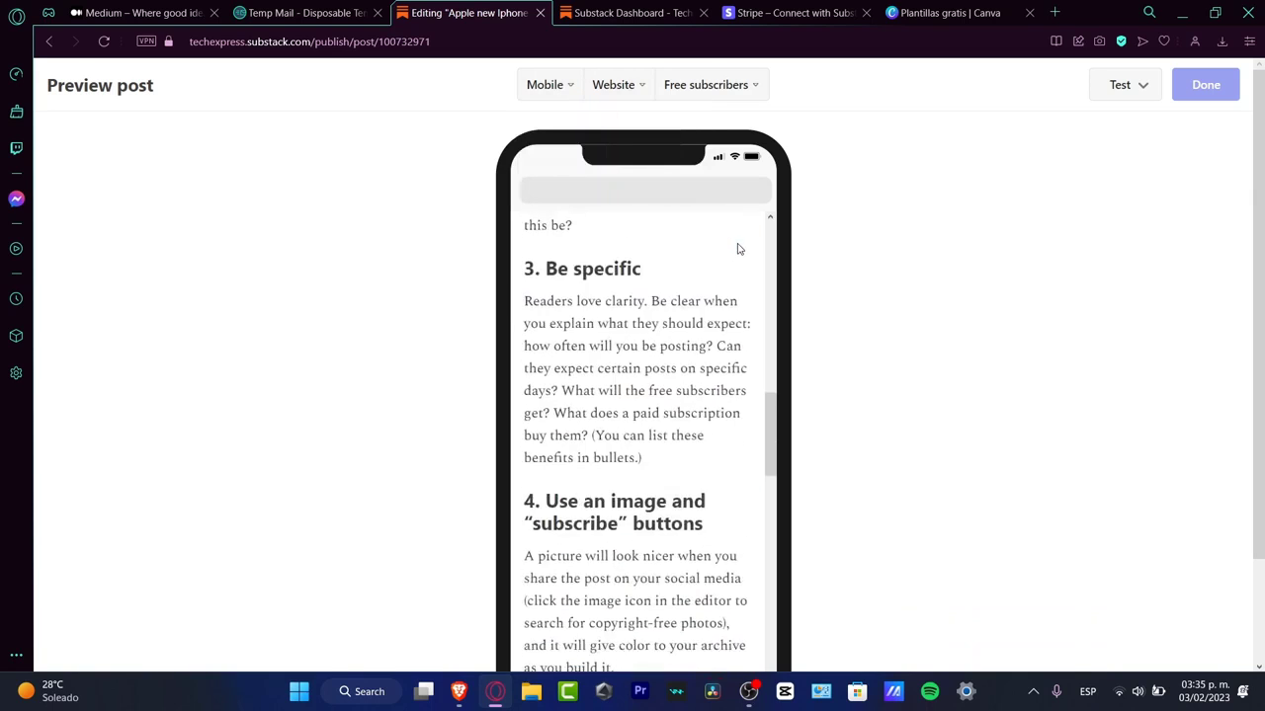
scroll(737, 247, "down", 5)
scroll(738, 248, "up", 20)
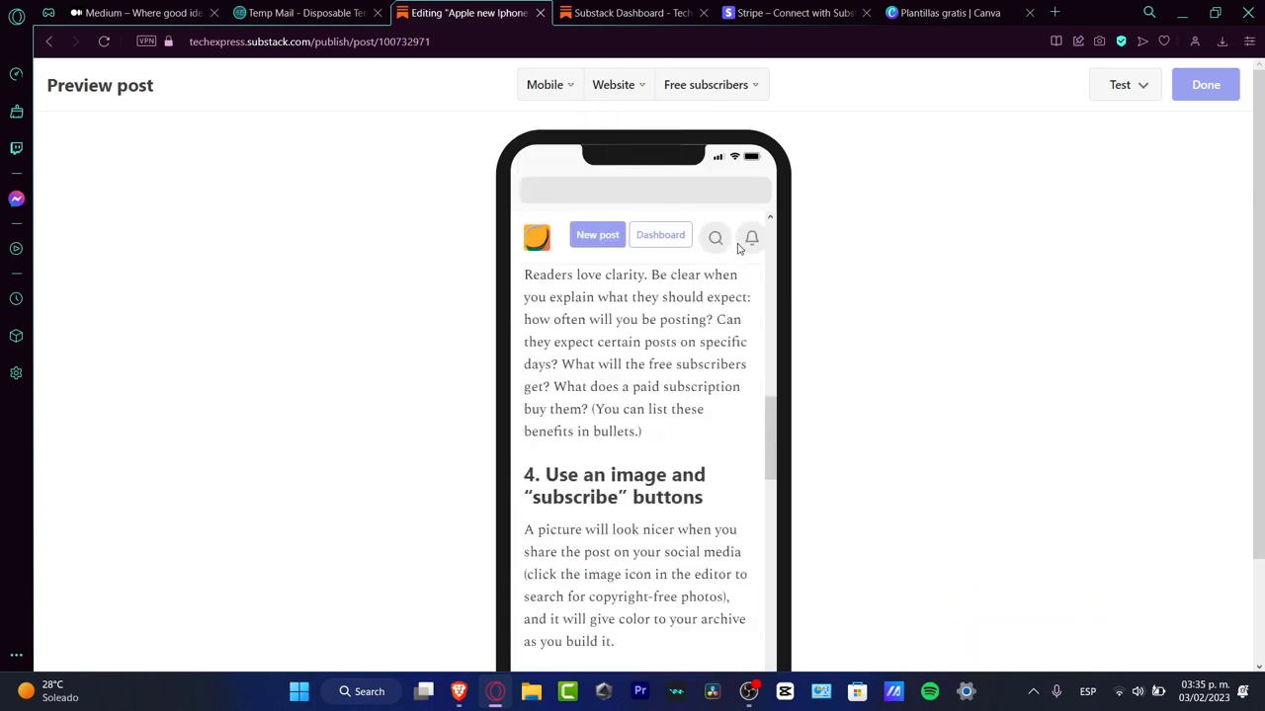
scroll(738, 248, "up", 3)
Step: Switch the post preview to Desktop and review the page down to its footer
left_click(564, 83)
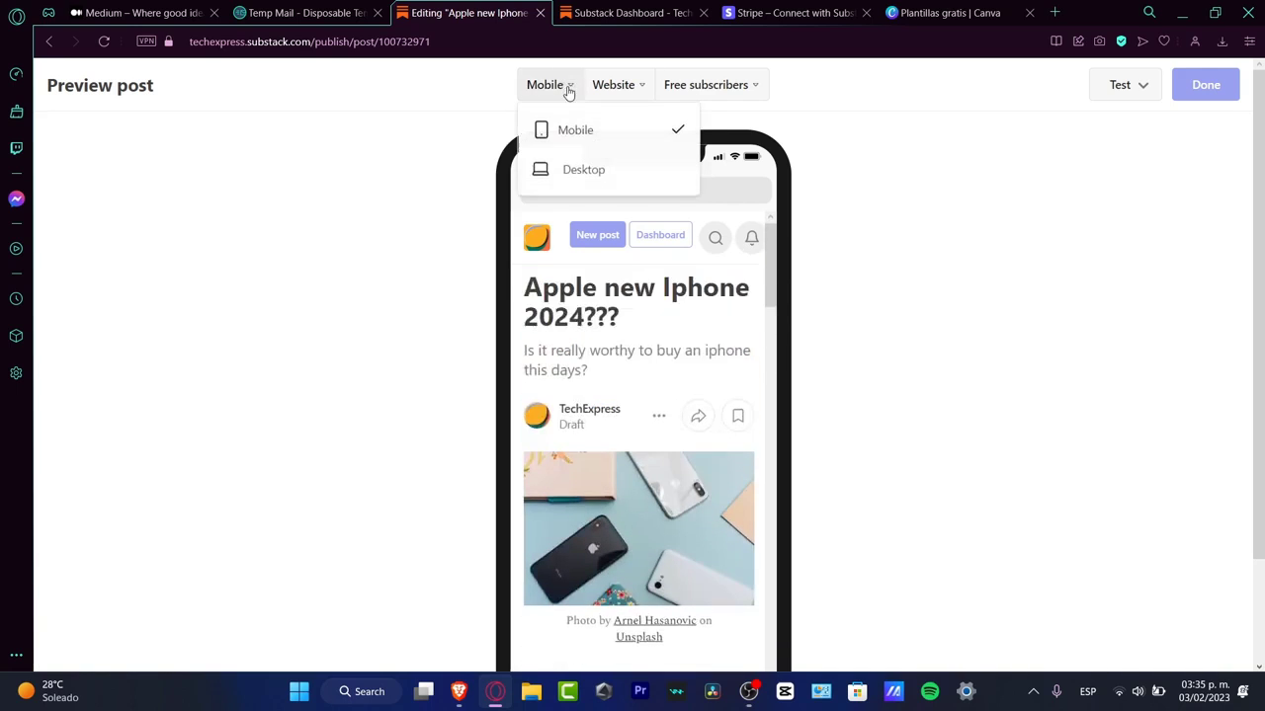
left_click(585, 170)
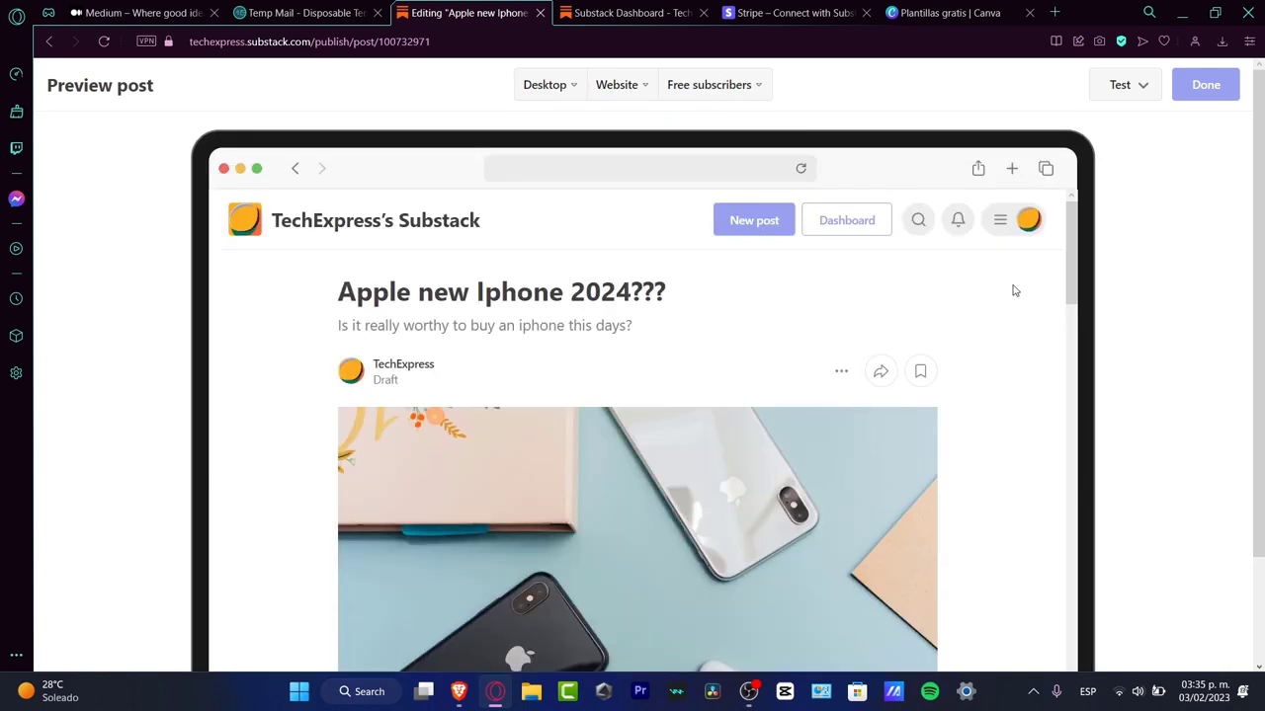
scroll(1013, 291, "down", 15)
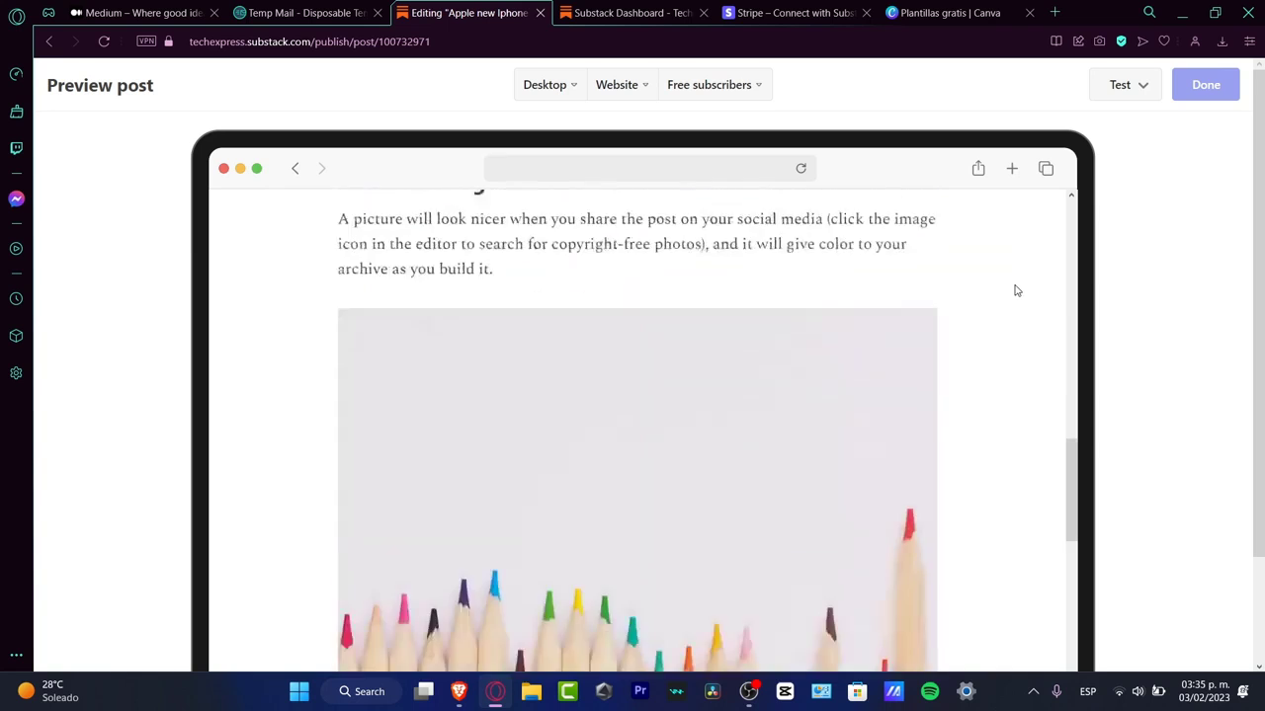
scroll(1017, 290, "down", 2)
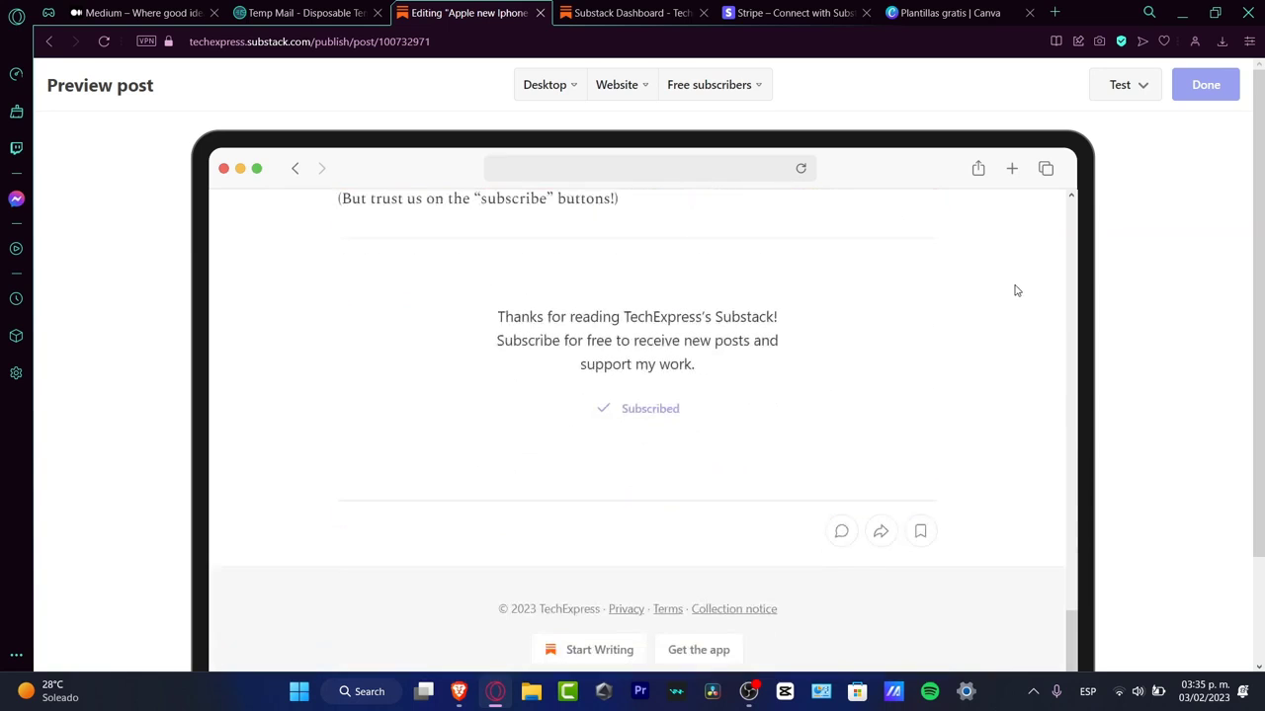
Step: Change the preview audience to Paid subscribers
left_click(681, 87)
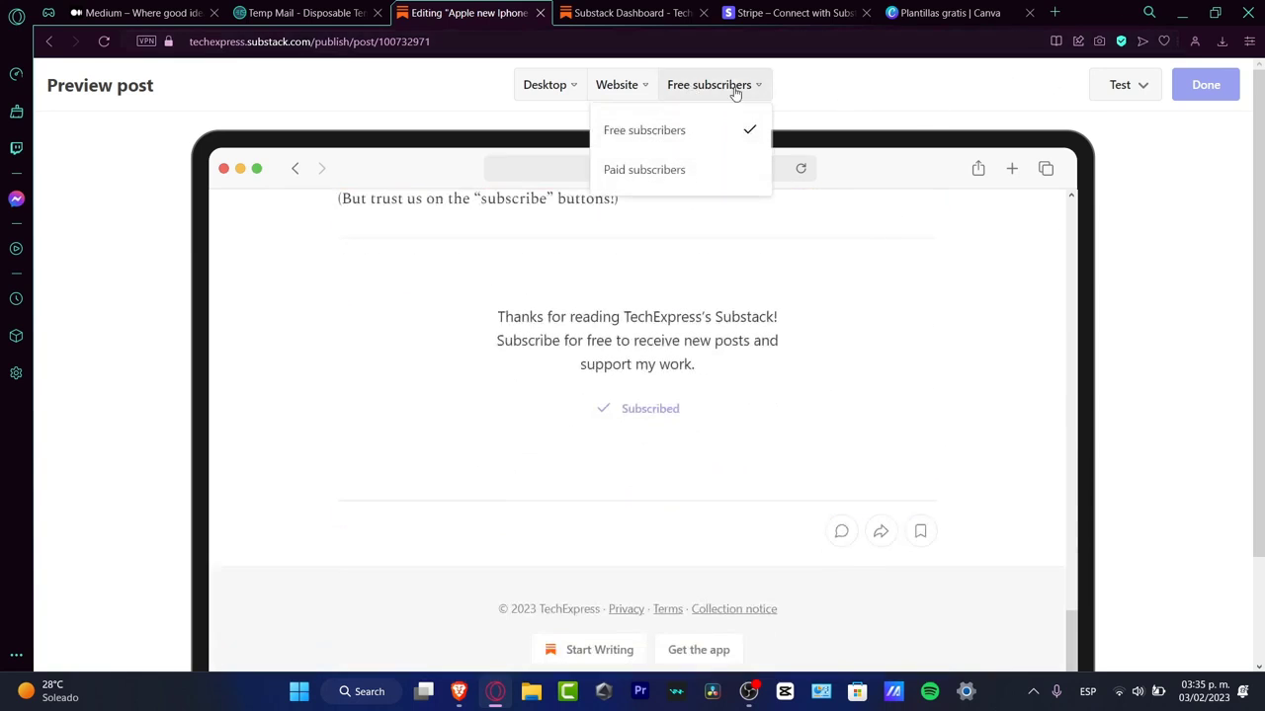
scroll(954, 254, "up", 20)
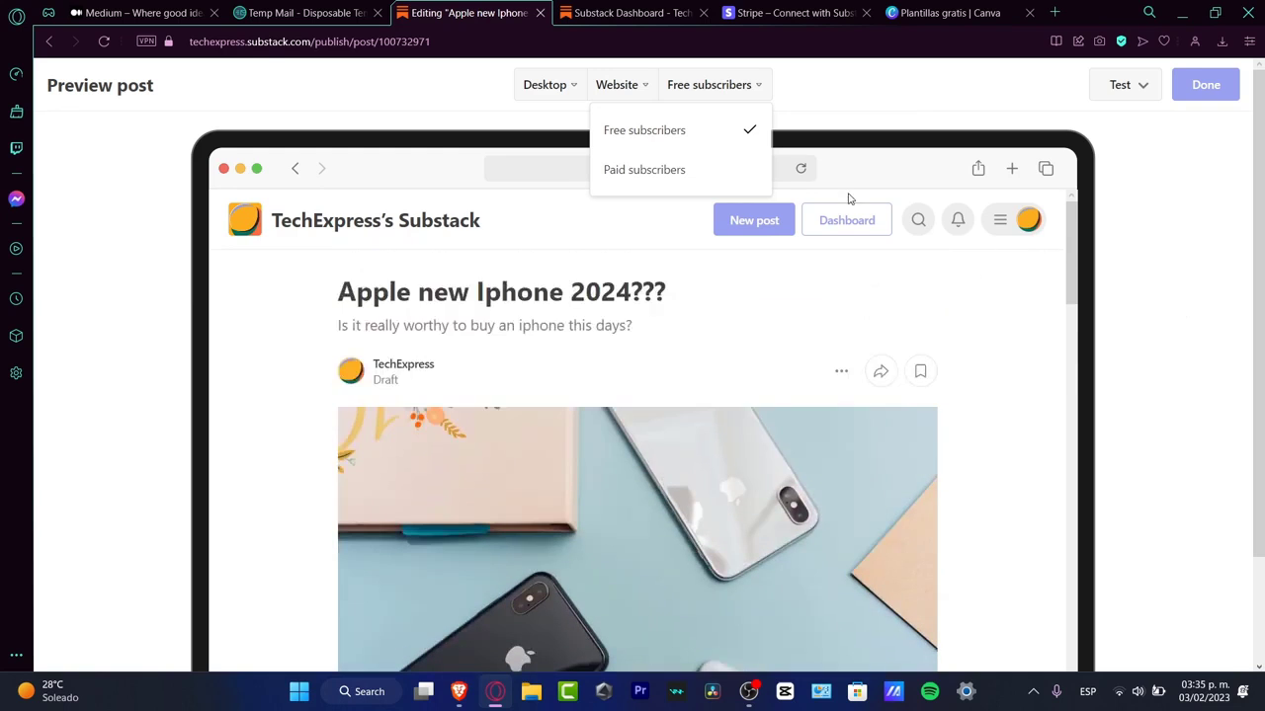
left_click(682, 172)
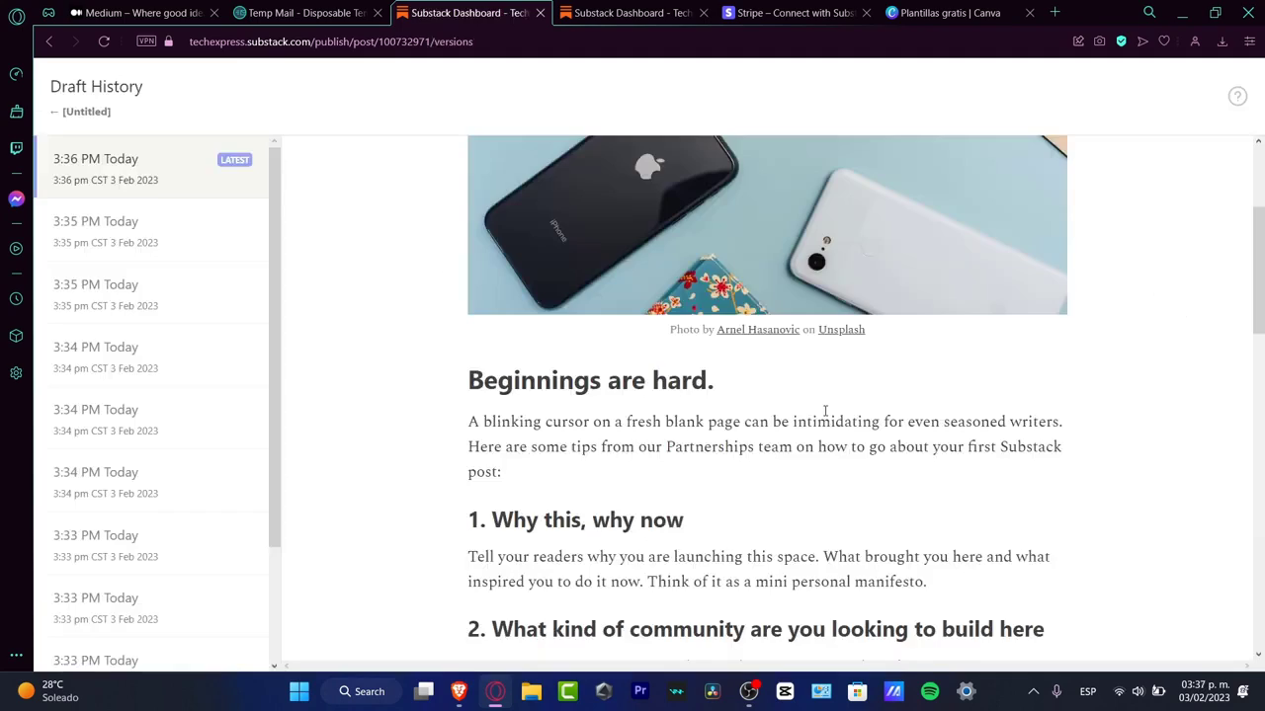